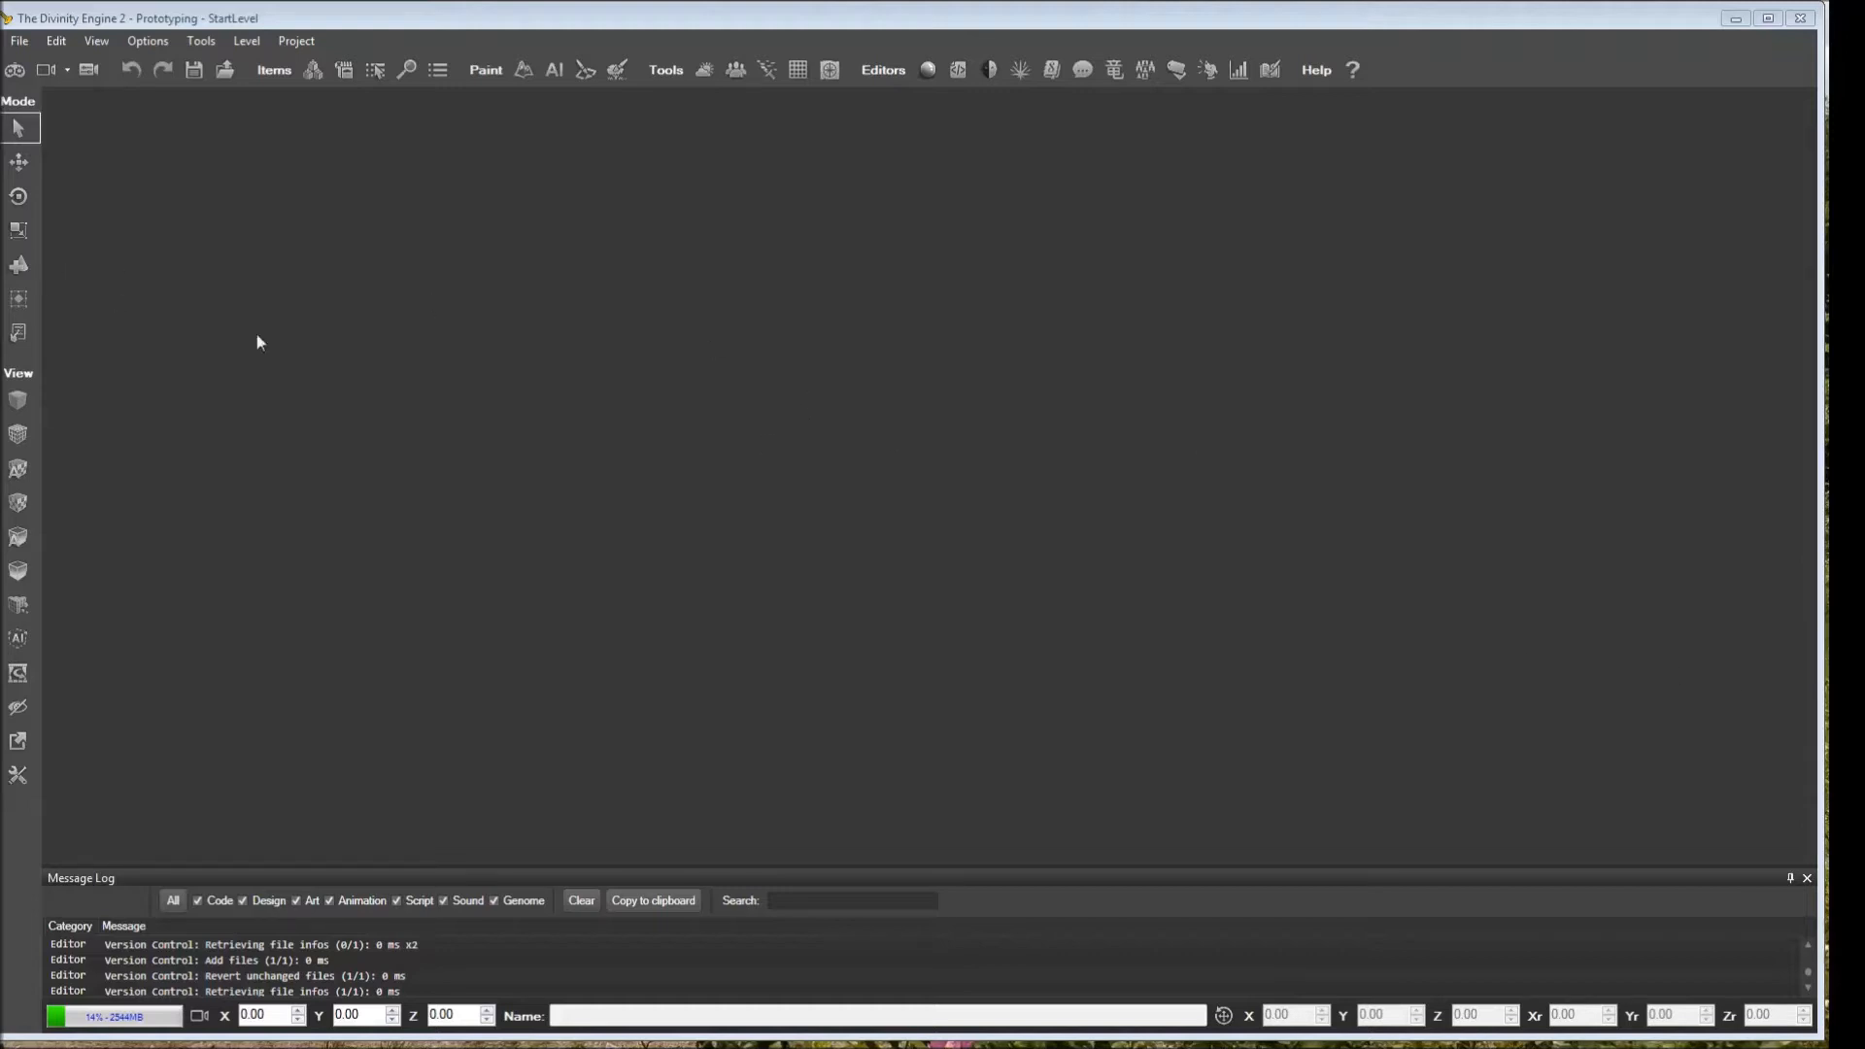
# - Create a new Adventure project targeted for Story with the project name LaunchDayCrisis
pyautogui.click(288, 44)
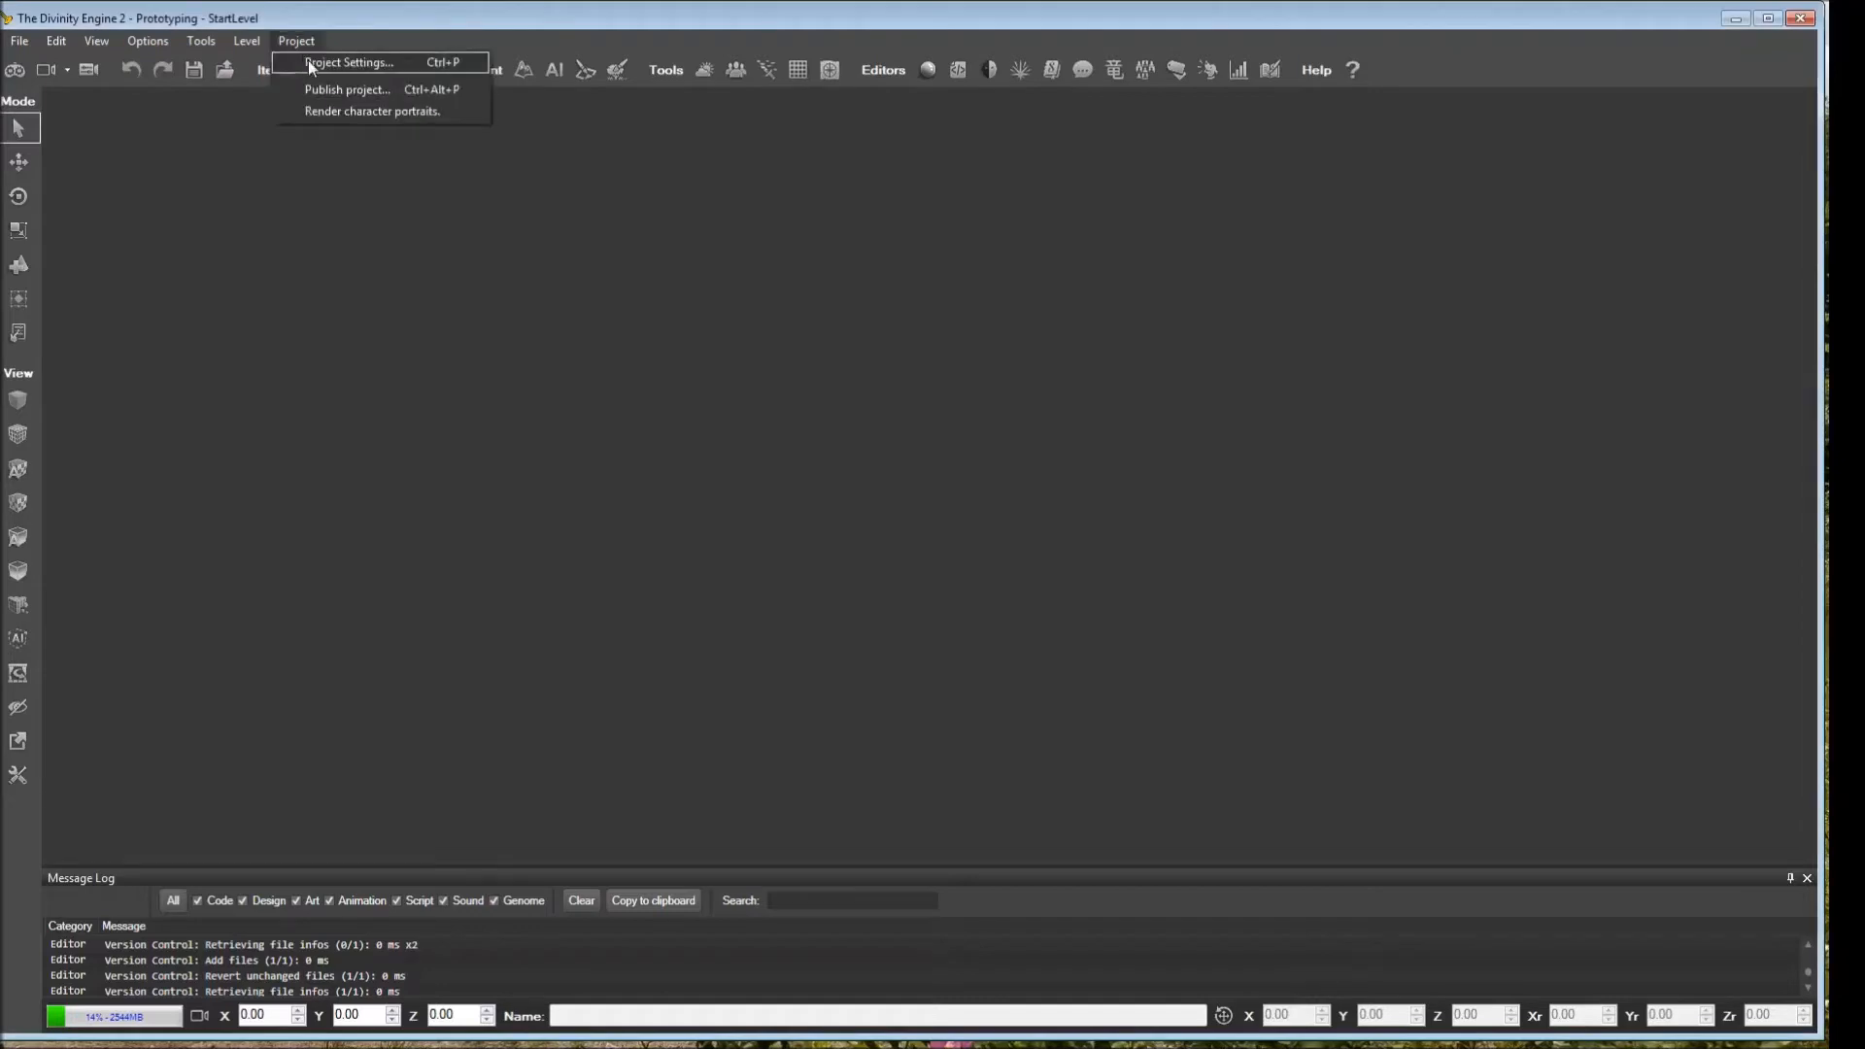
pyautogui.moveTo(19, 41)
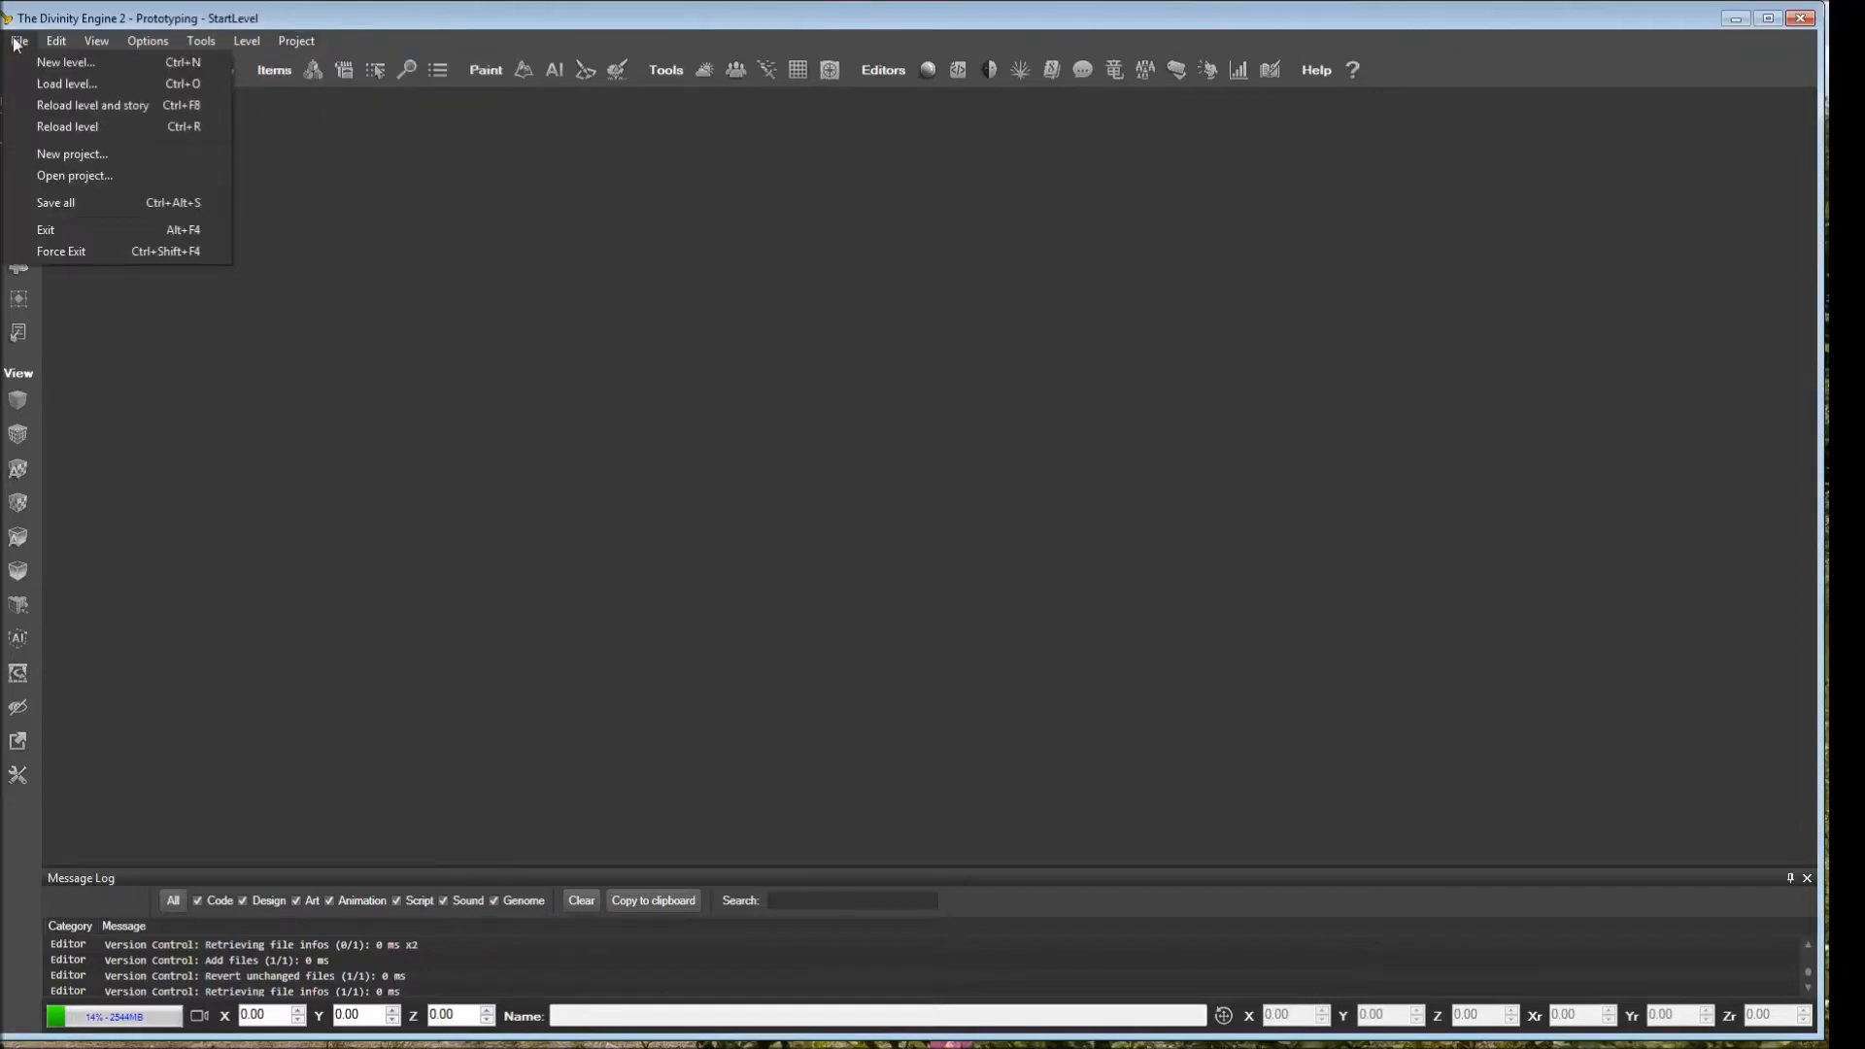
pyautogui.click(58, 175)
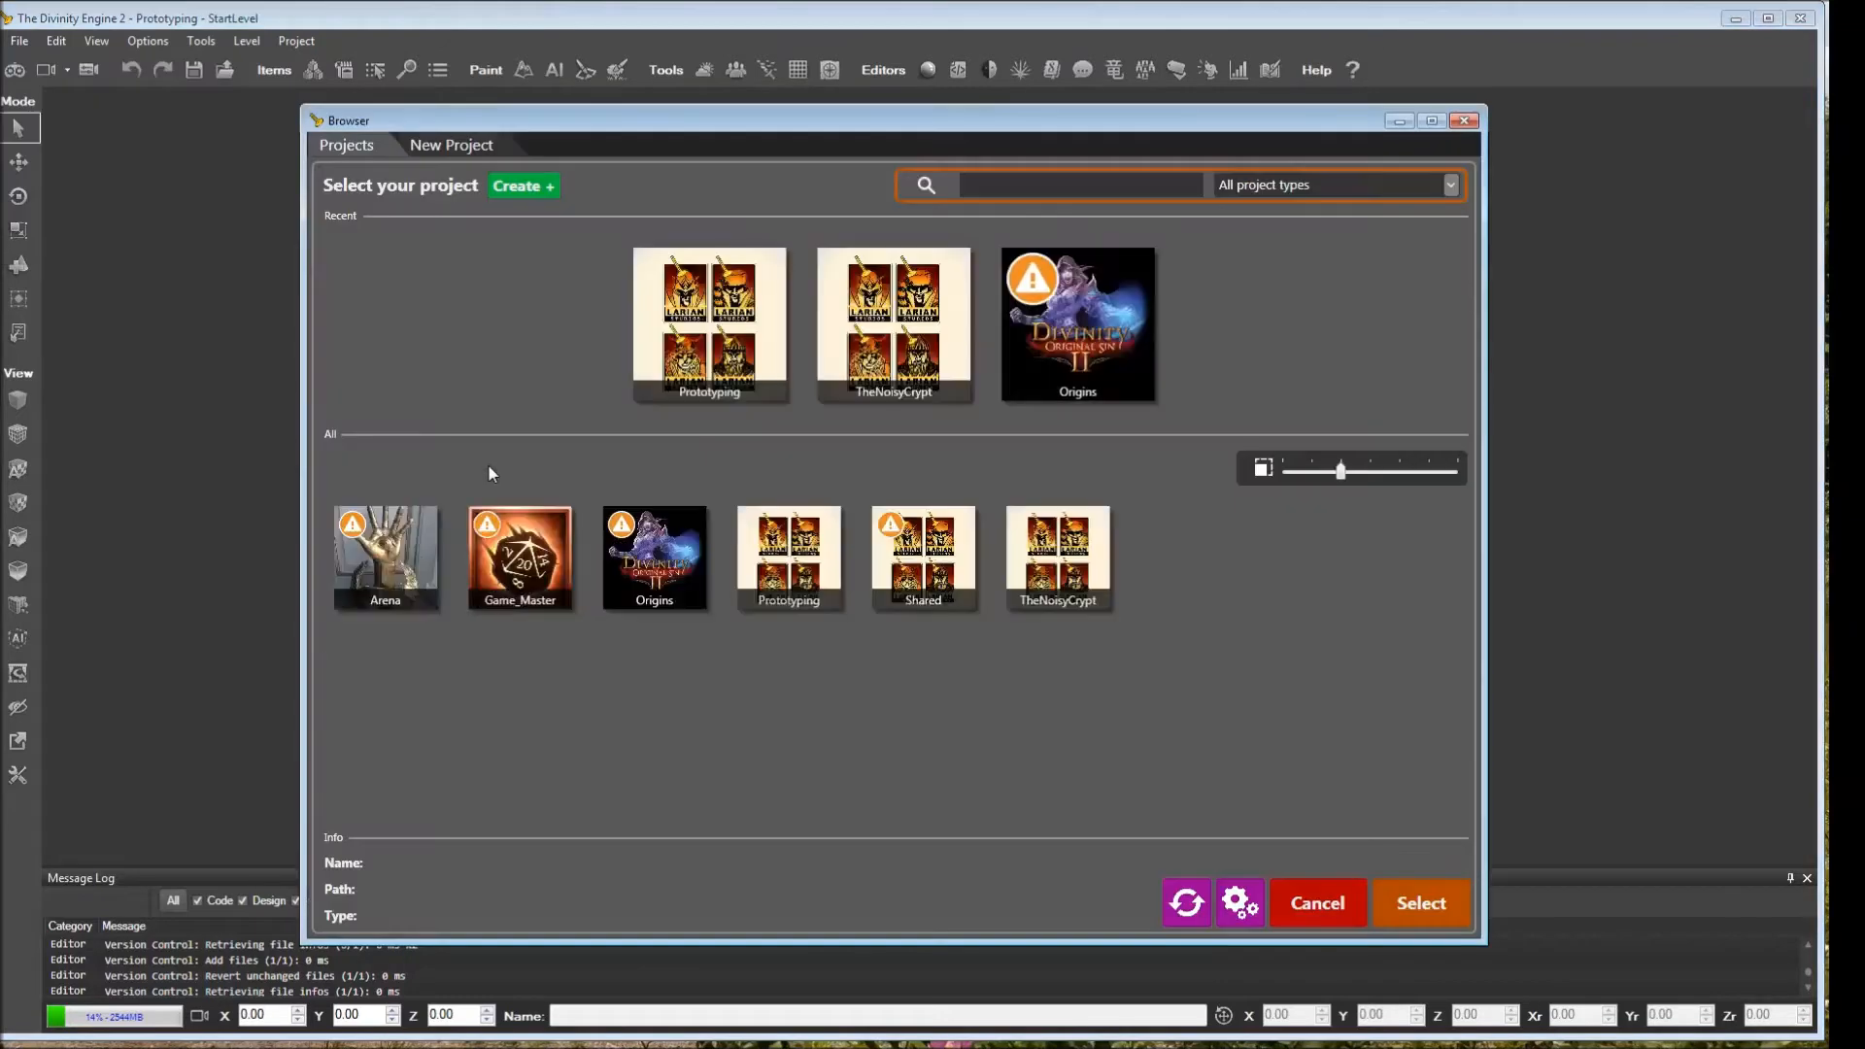
pyautogui.click(520, 187)
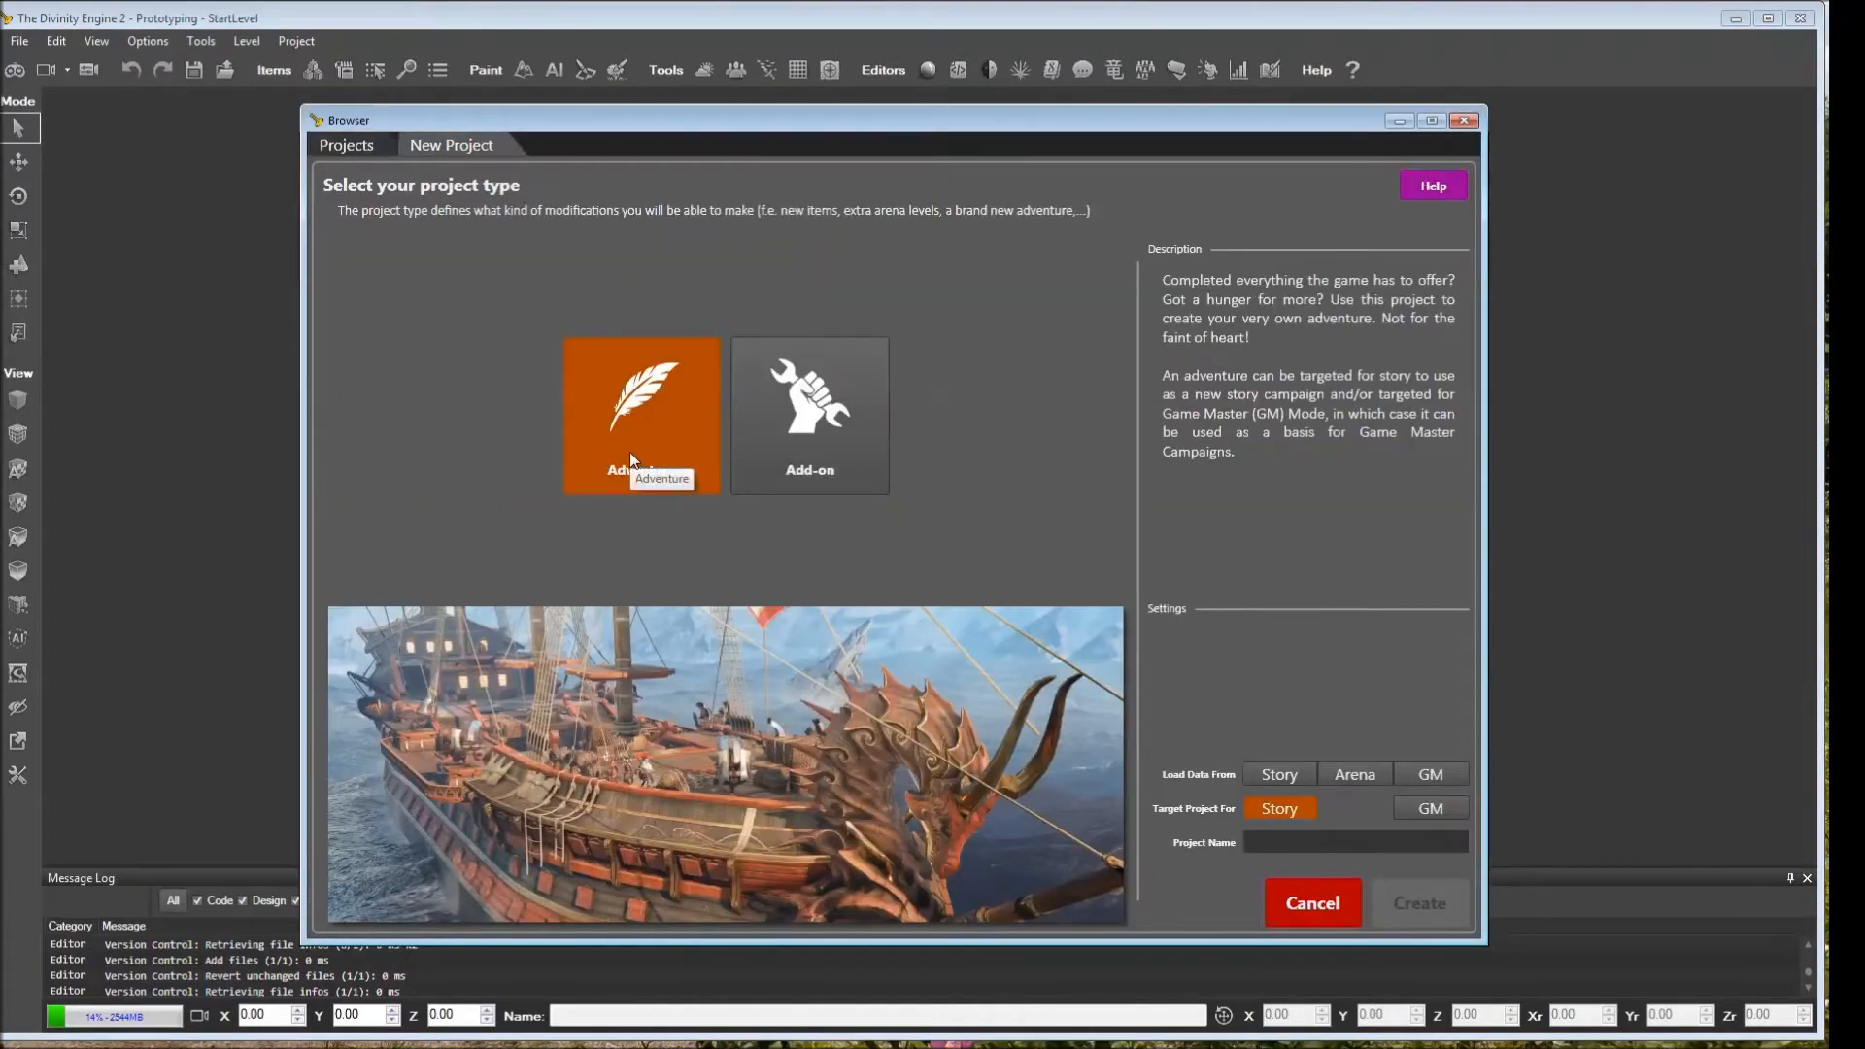
pyautogui.click(1273, 844)
pyautogui.write('Lauc')
pyautogui.write('nch')
pyautogui.write('DayCr')
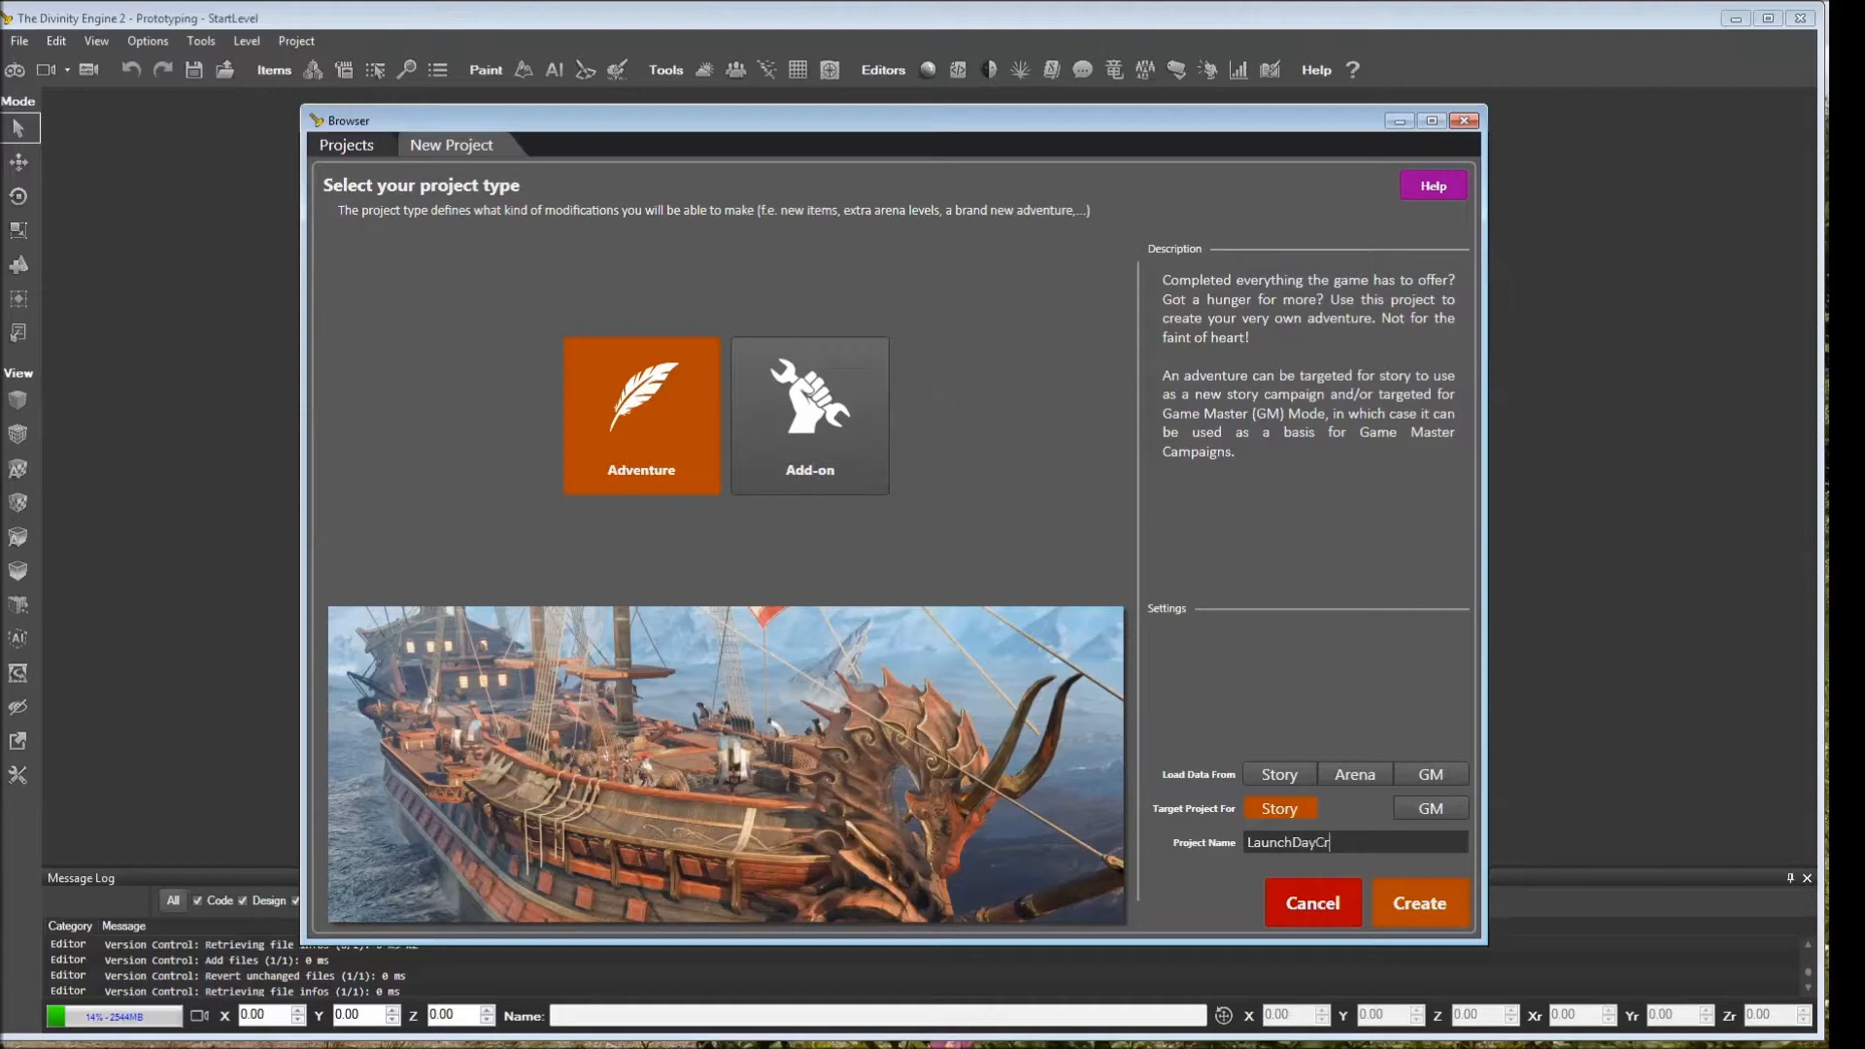
pyautogui.write('isis')
pyautogui.click(1411, 907)
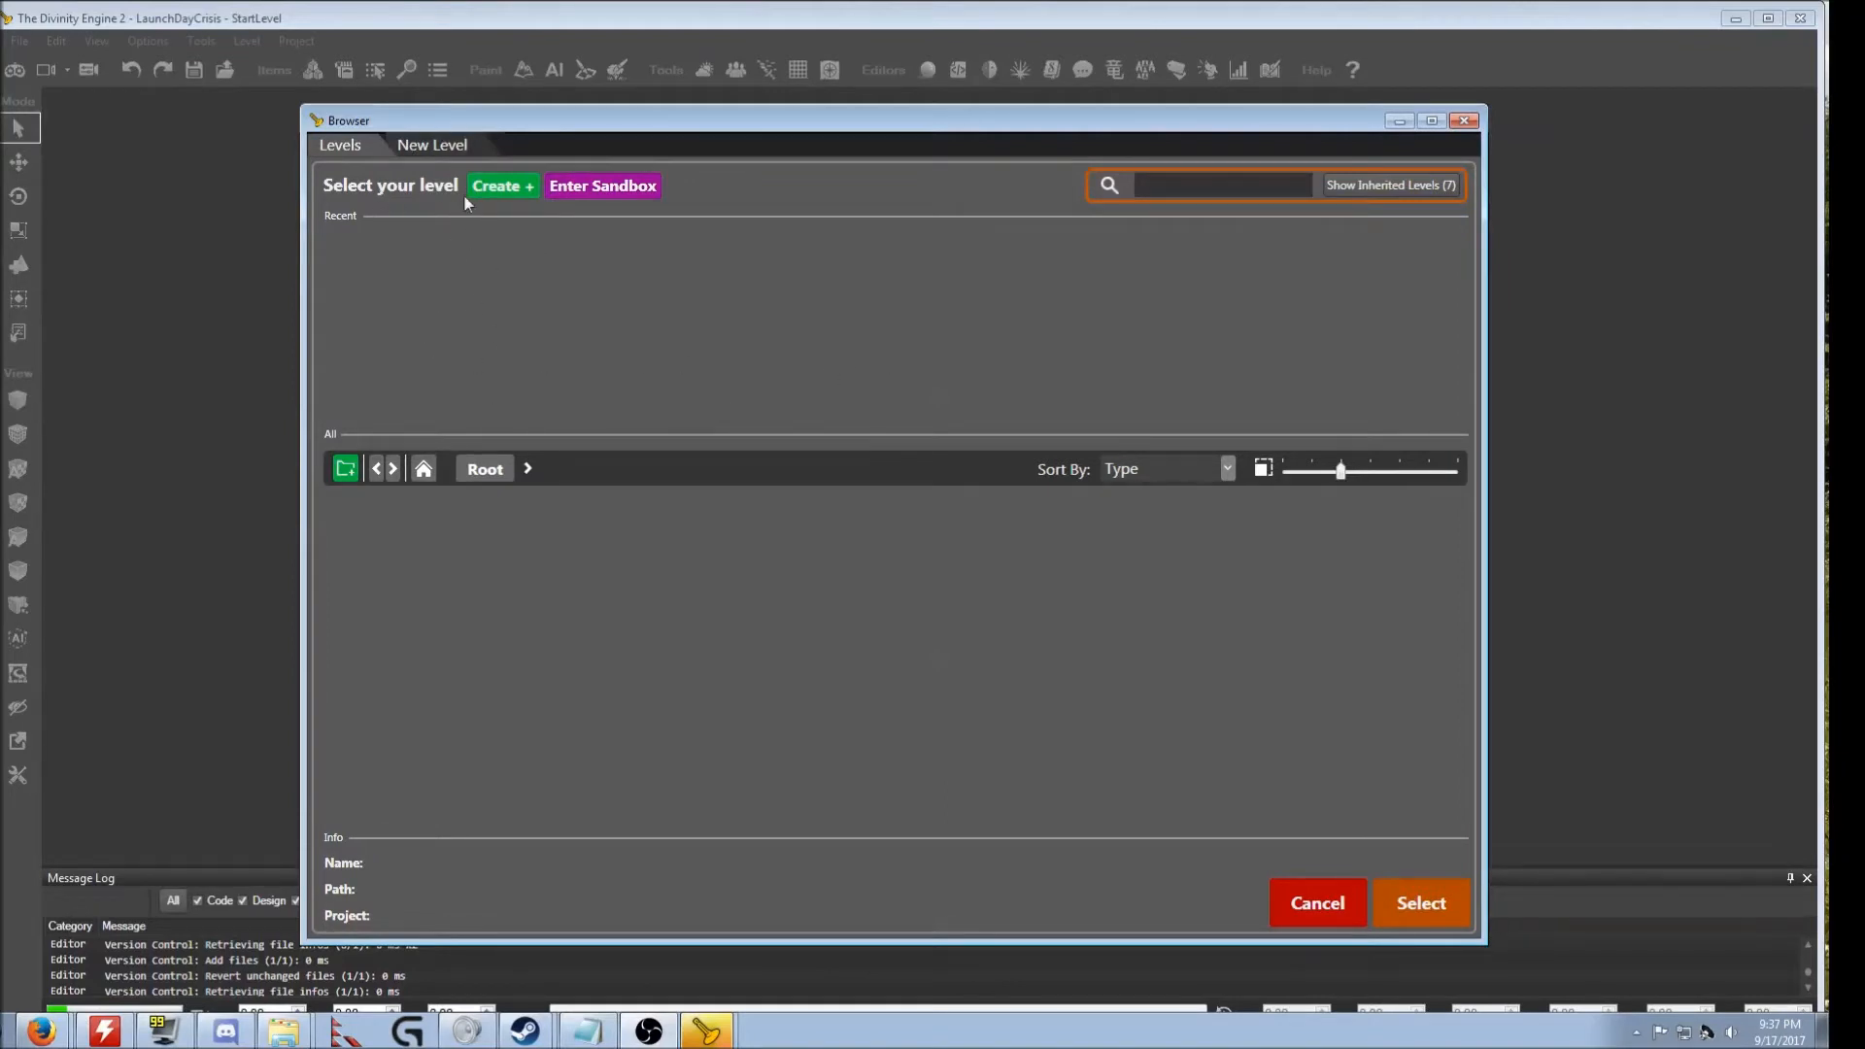
# - Create a new level named StartLevel from the Empty template
pyautogui.click(1375, 187)
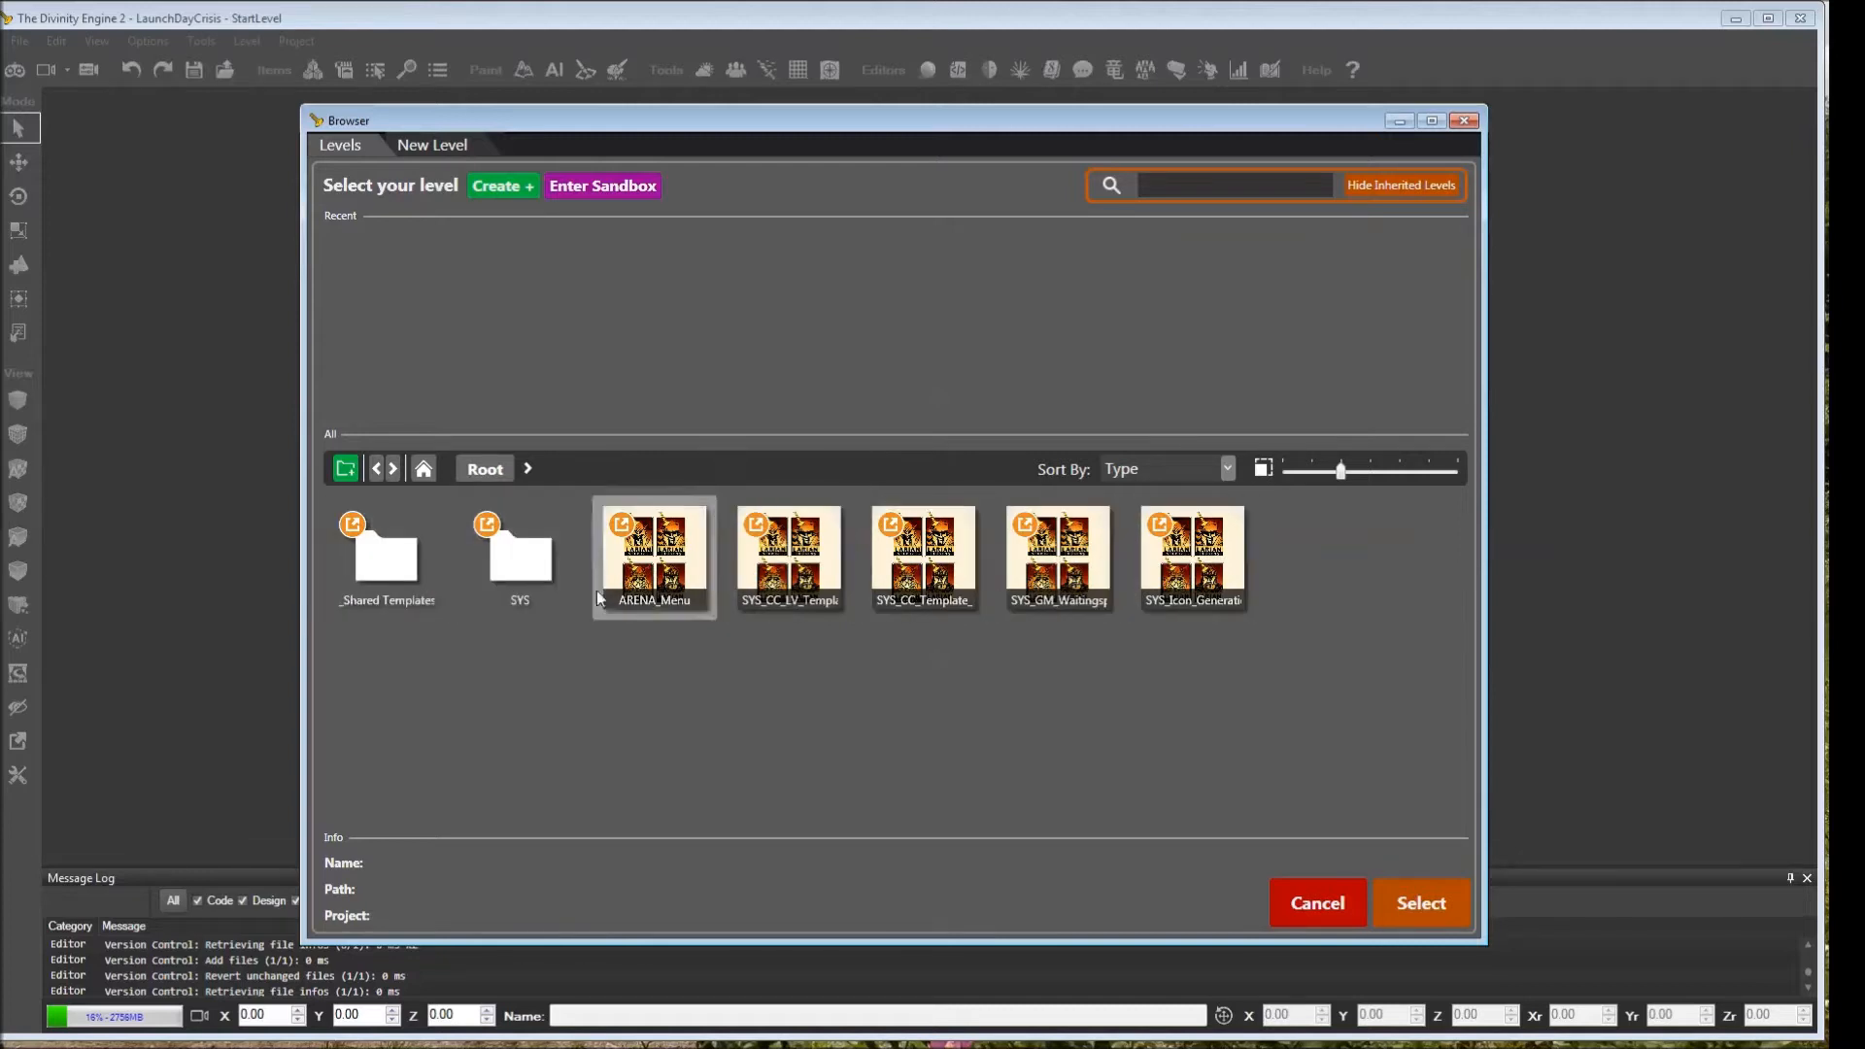
pyautogui.click(1374, 190)
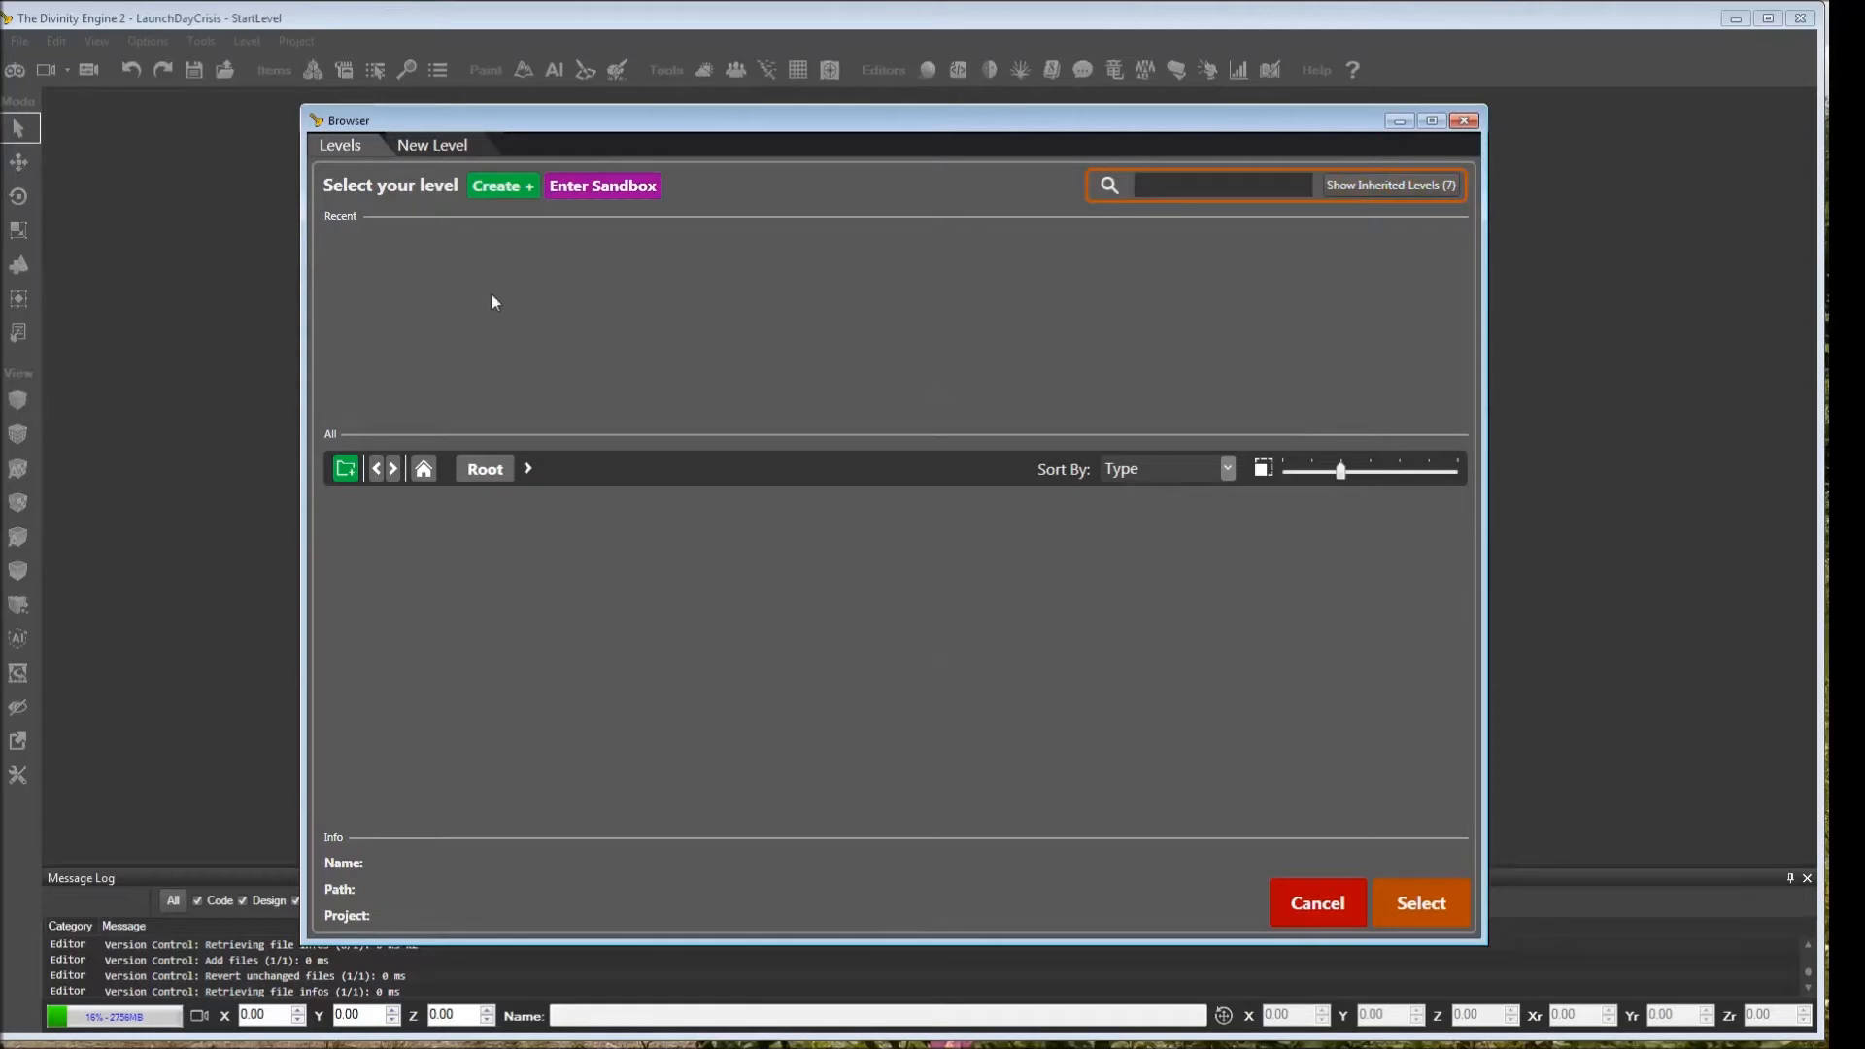
pyautogui.click(499, 189)
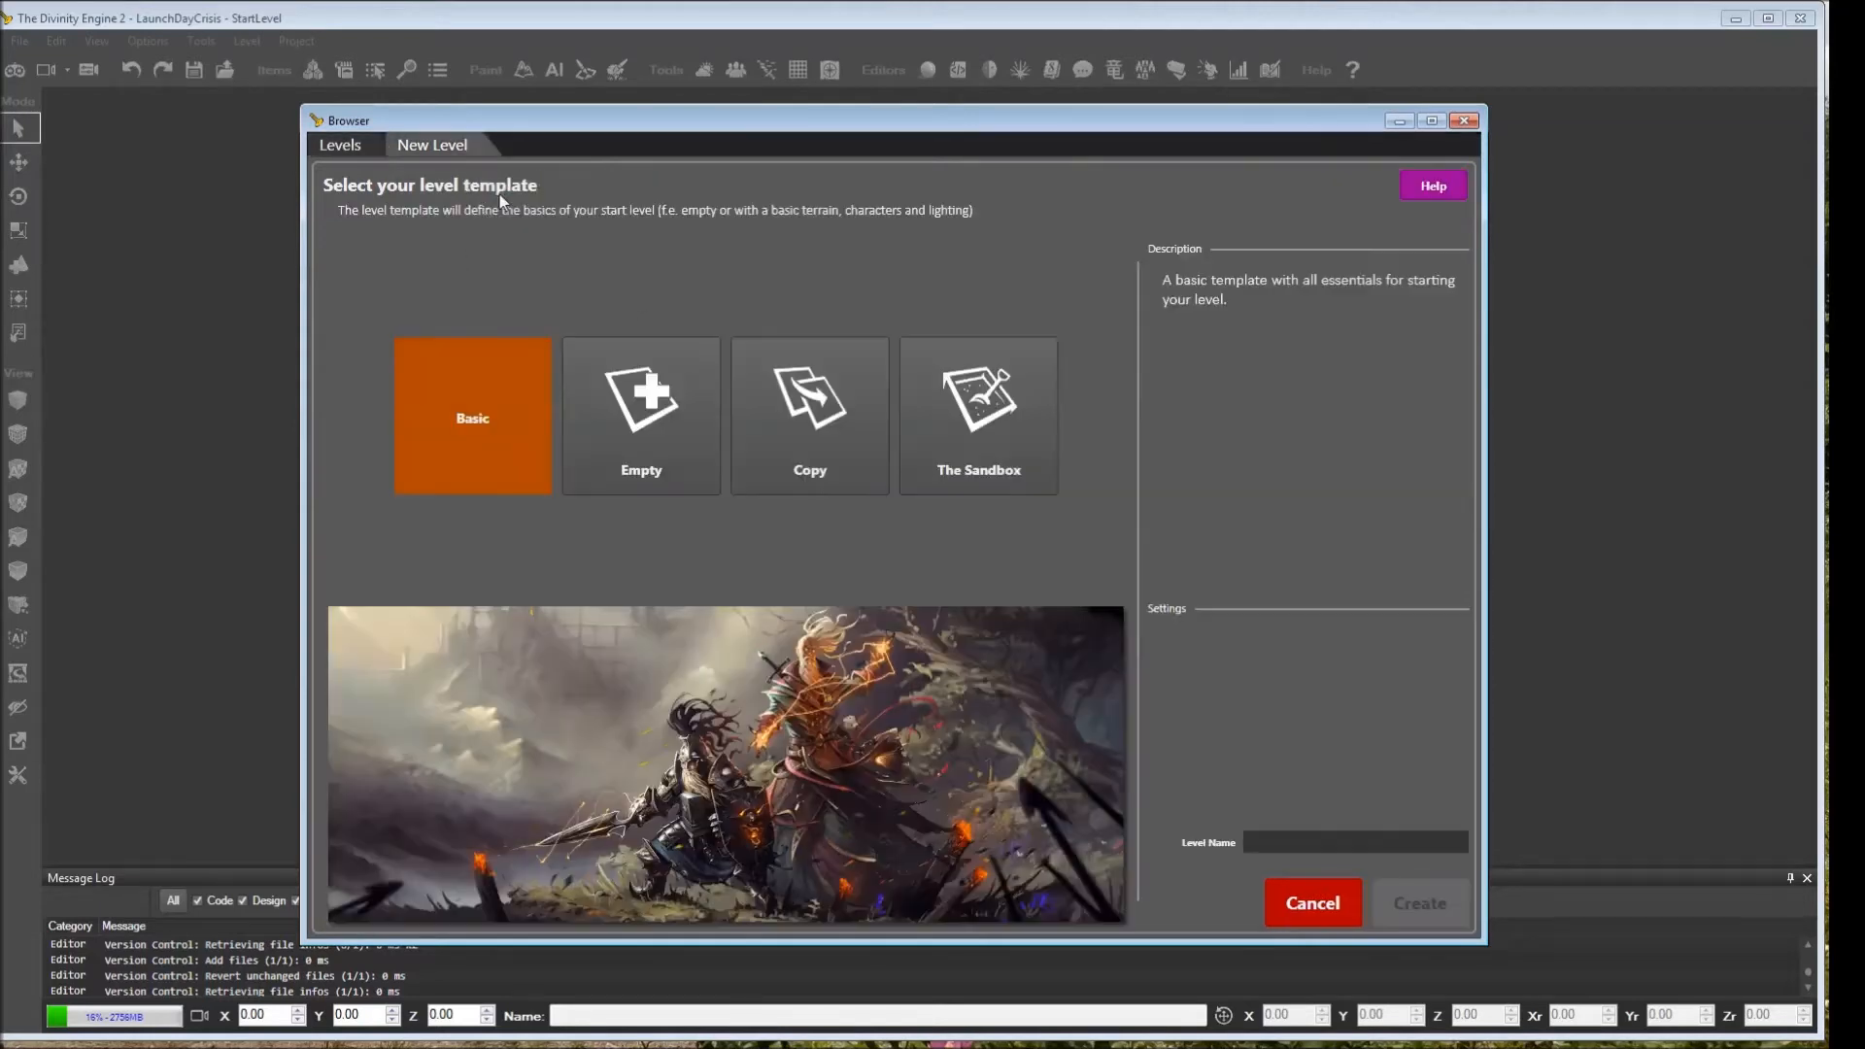
pyautogui.click(636, 444)
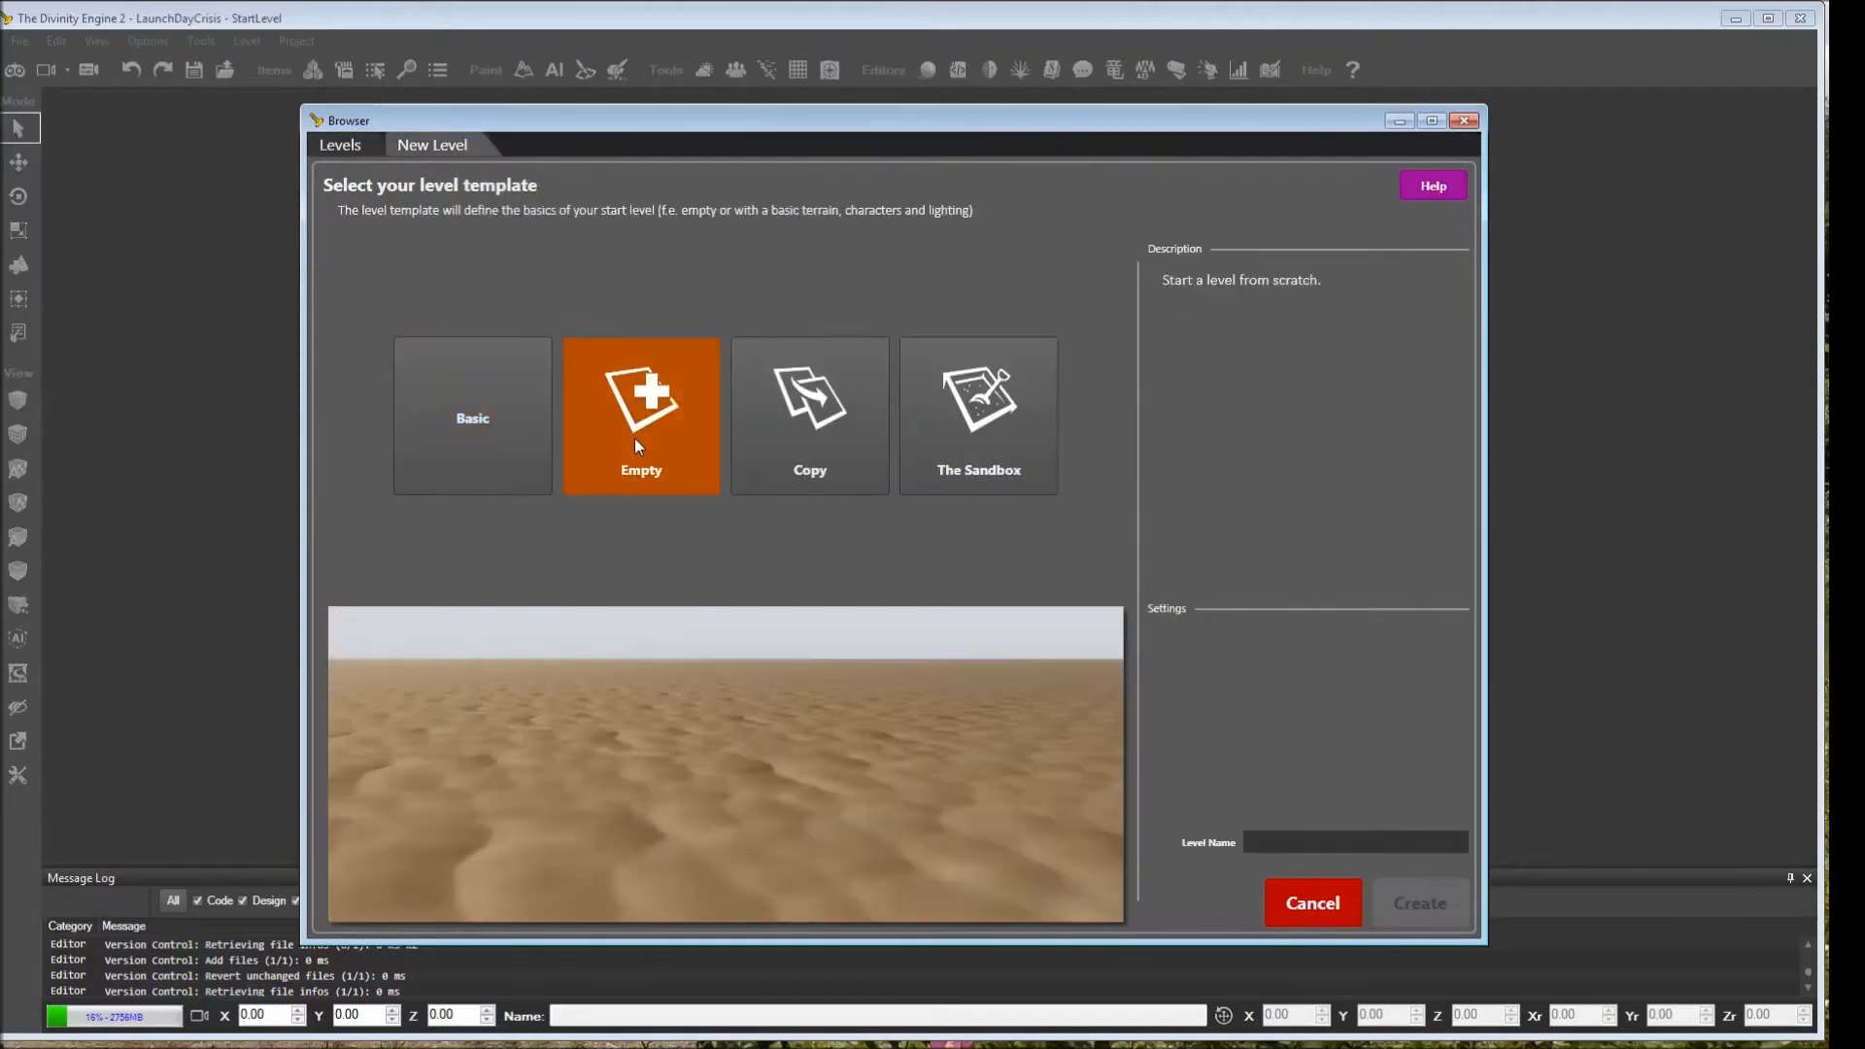
pyautogui.click(1284, 840)
pyautogui.write('StartLevel')
pyautogui.click(1426, 902)
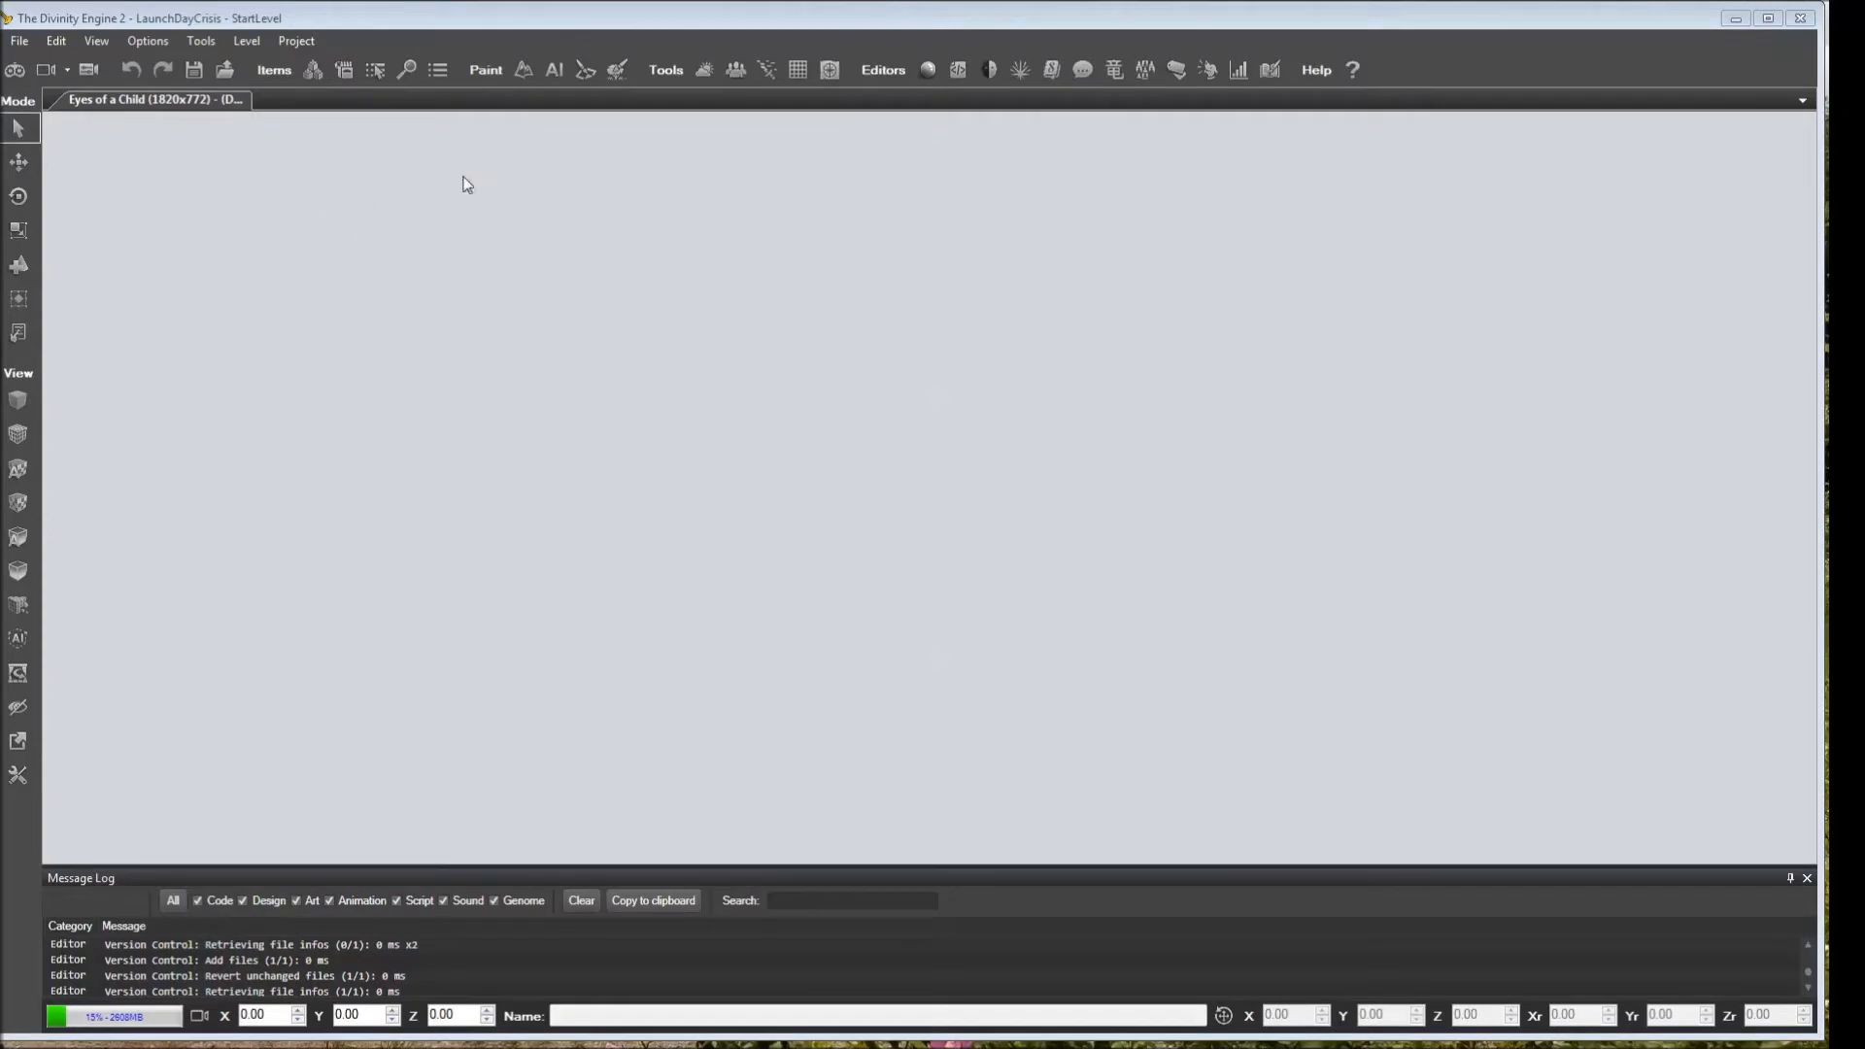
# - Create a terrain of 1 by 1 patch (128 by 128 meters) using the TR_DarkForest_Base_TBD material
pyautogui.click(522, 72)
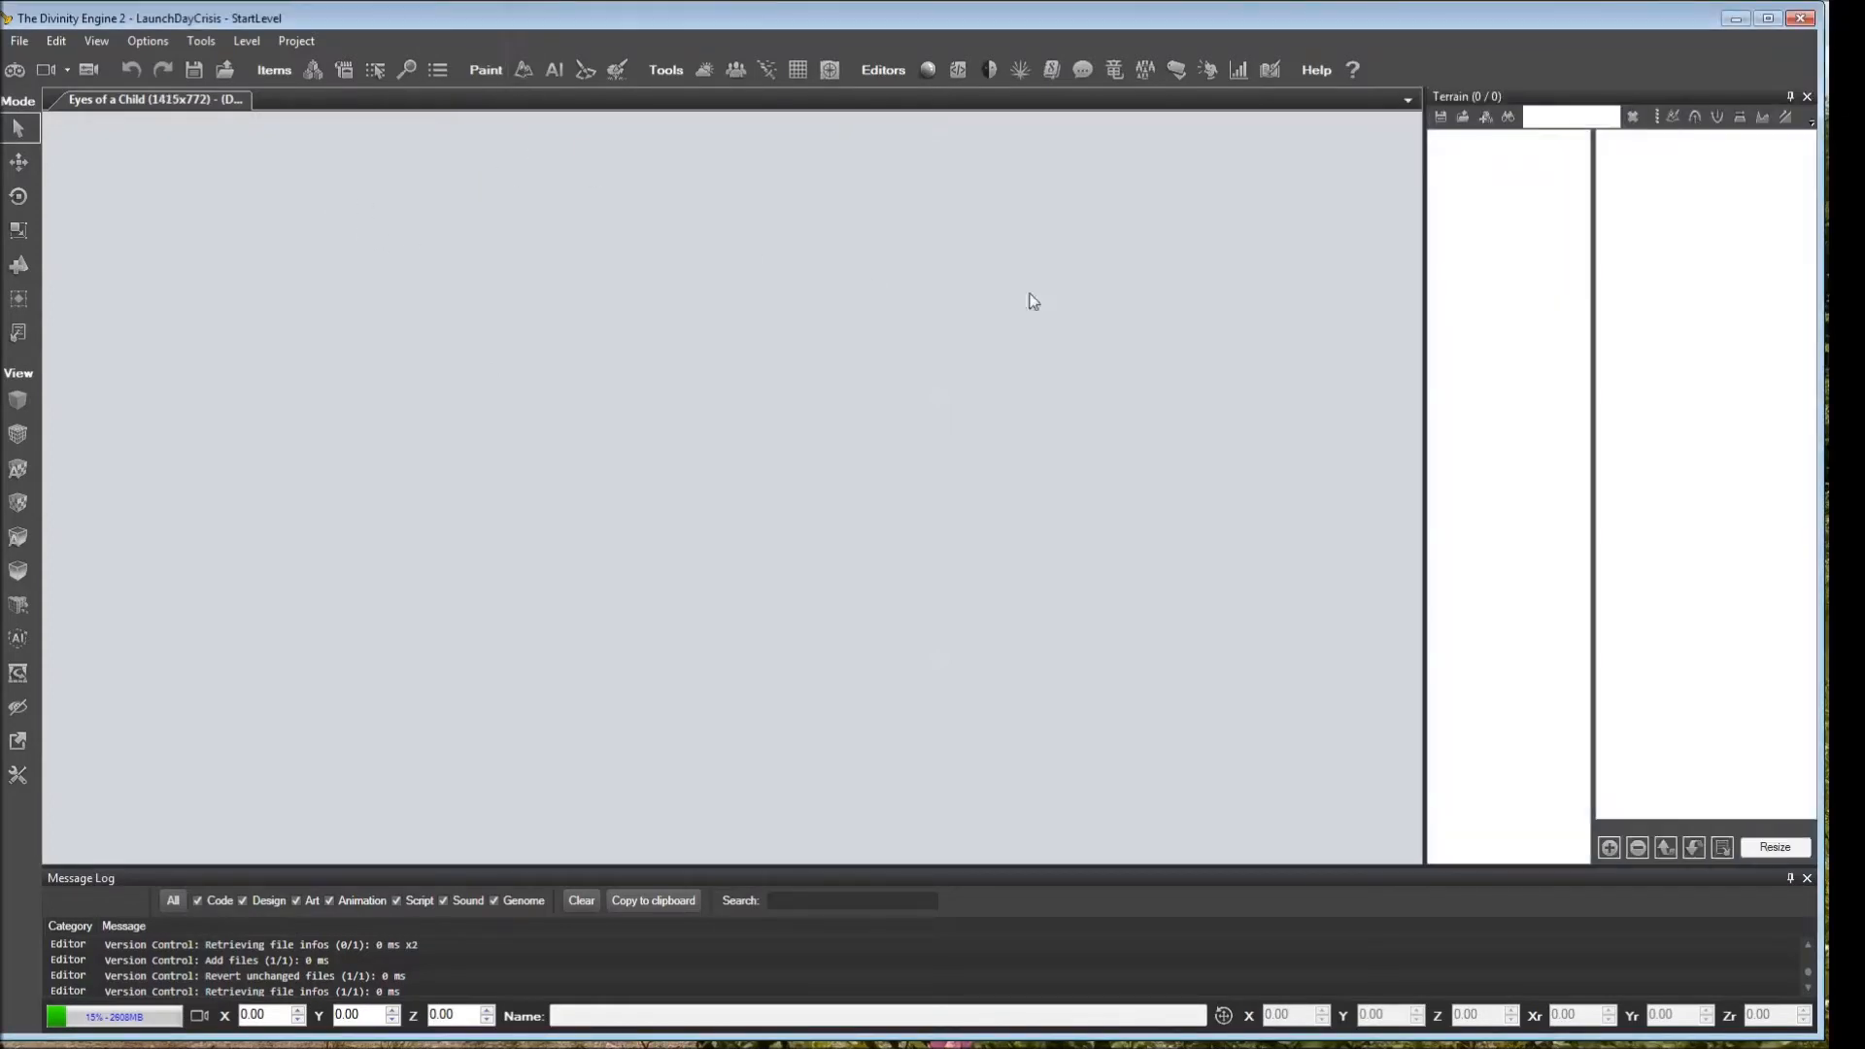
pyautogui.click(1487, 119)
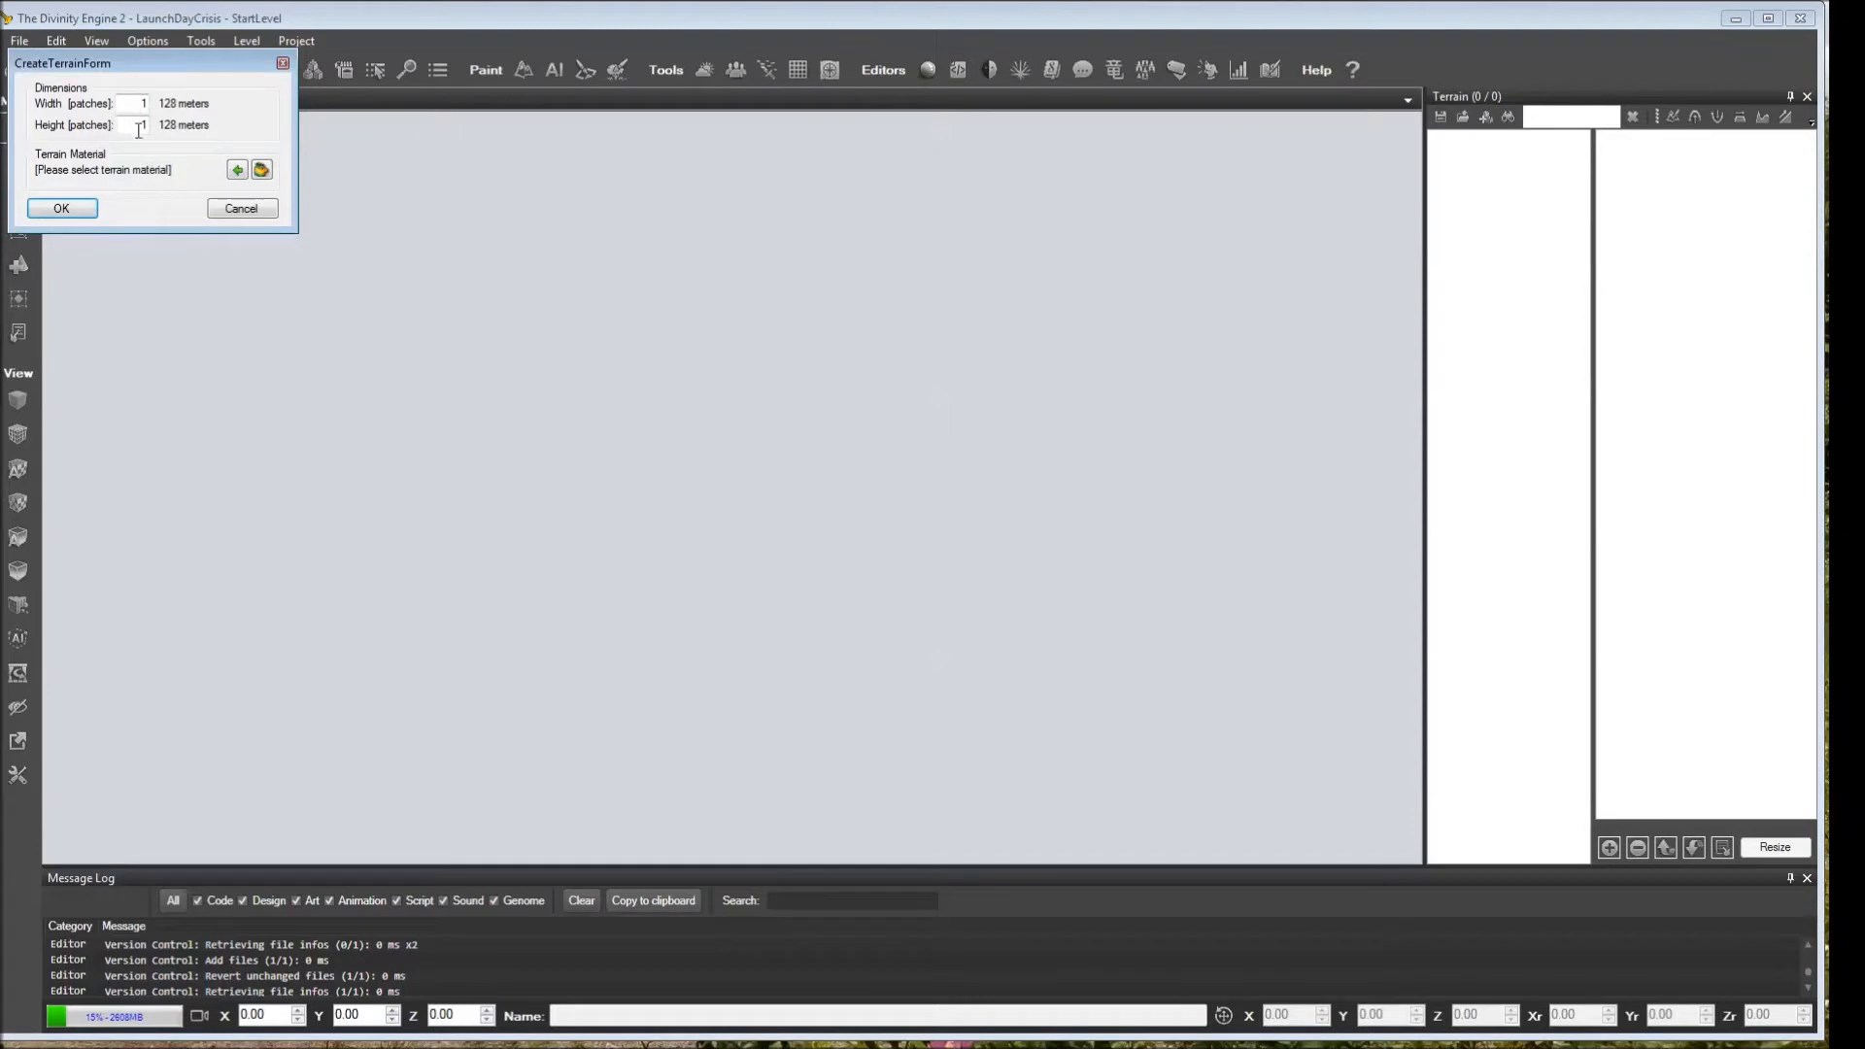
pyautogui.click(262, 171)
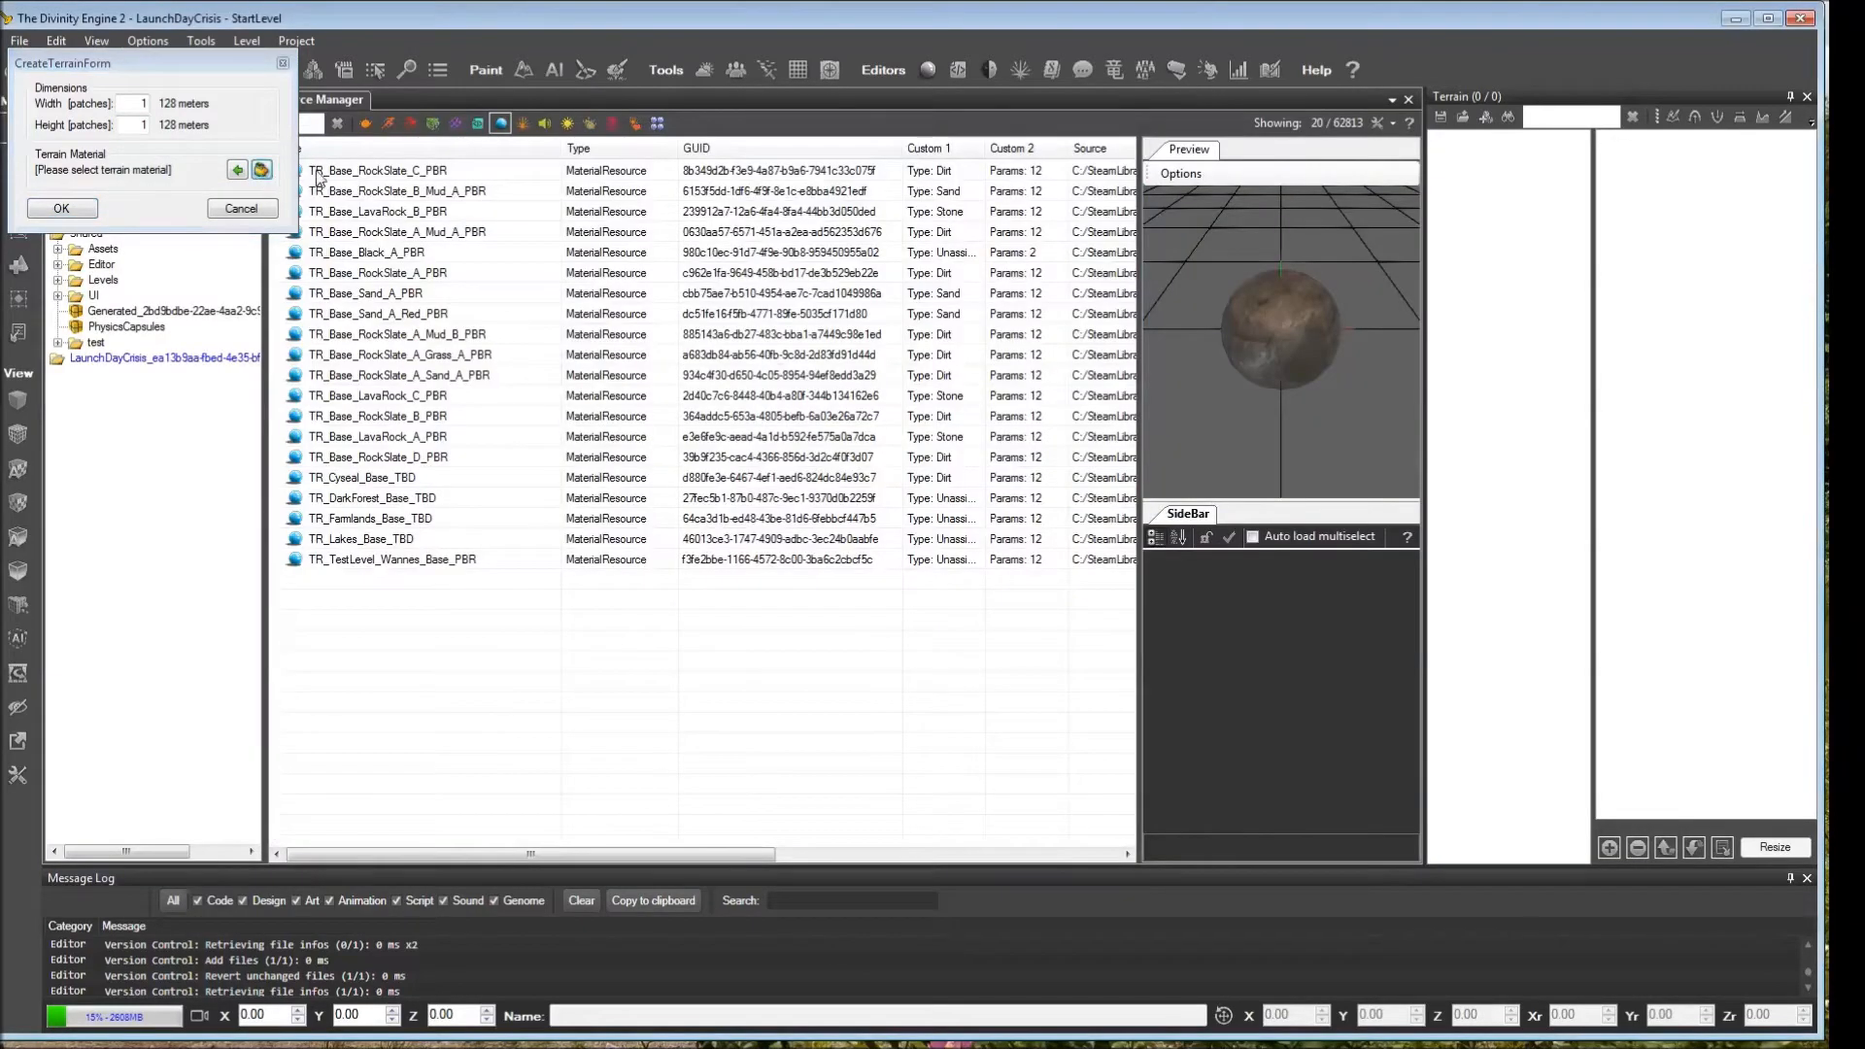
pyautogui.moveTo(241, 64); pyautogui.dragTo(1718, 190)
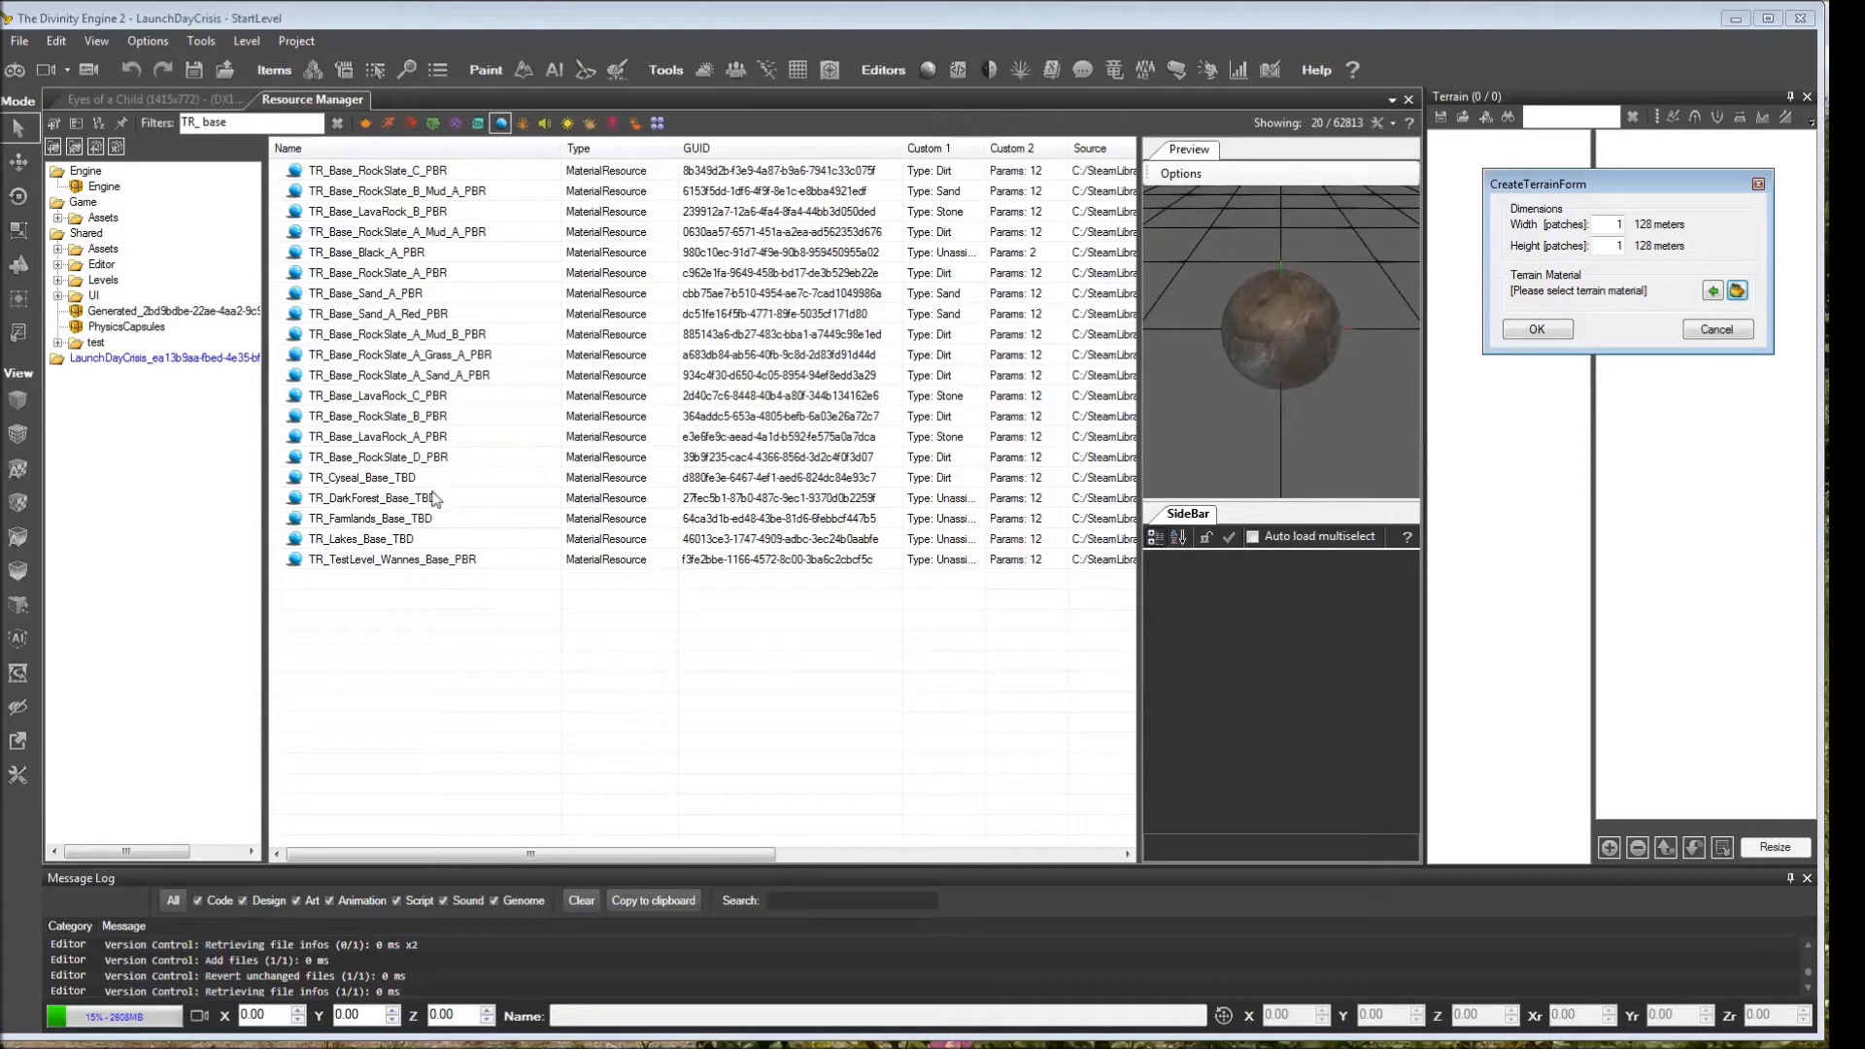
pyautogui.click(389, 499)
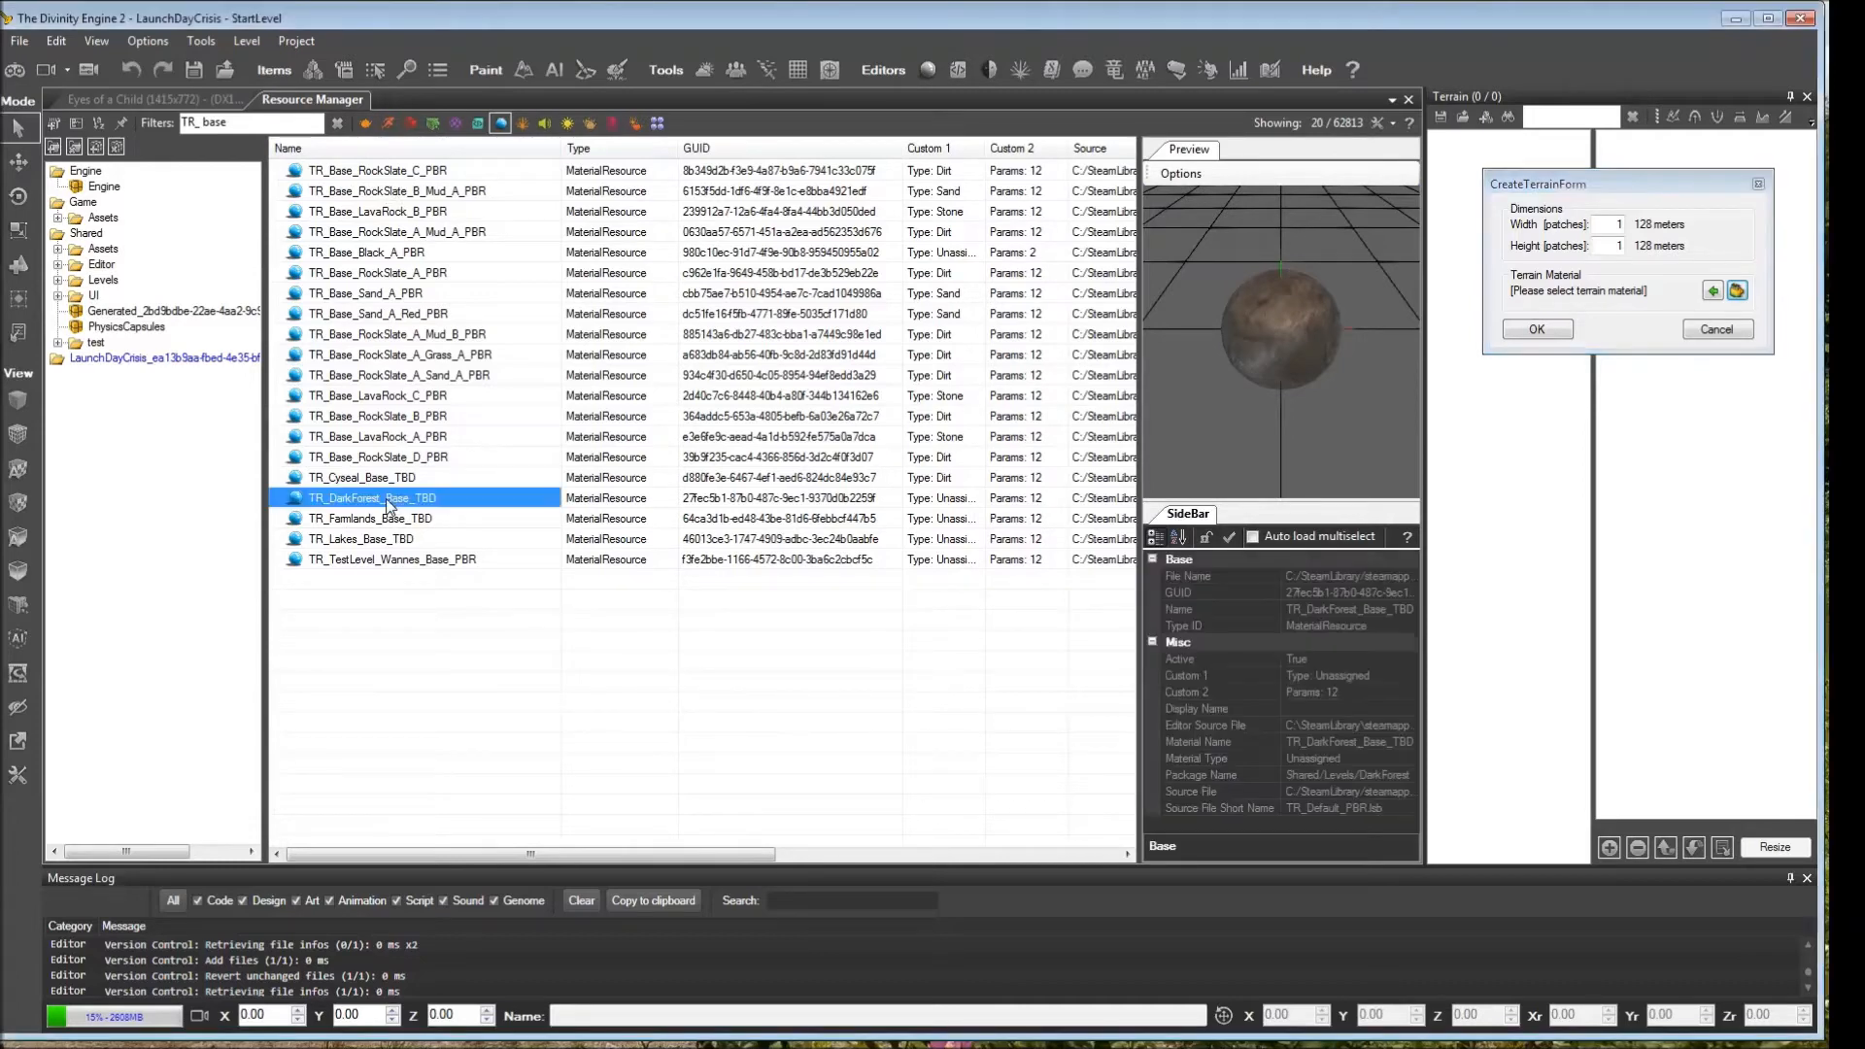
pyautogui.click(1714, 293)
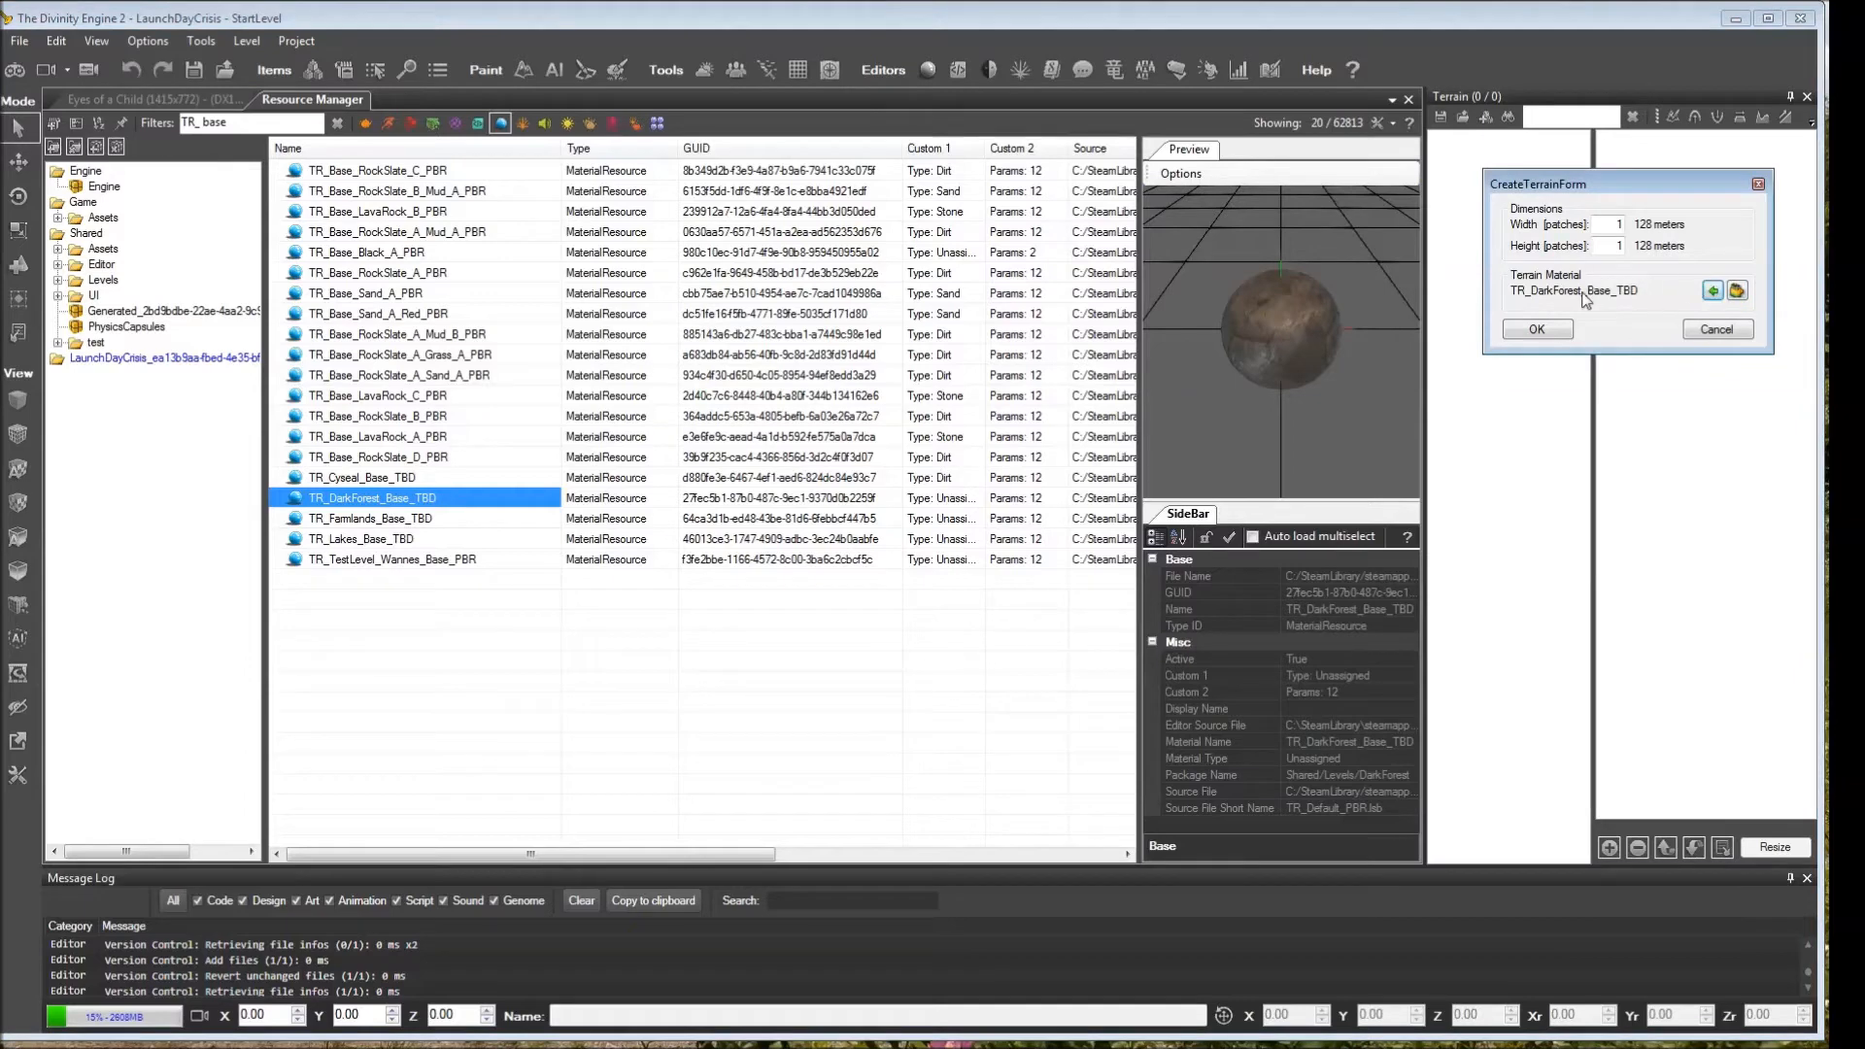
pyautogui.click(1537, 330)
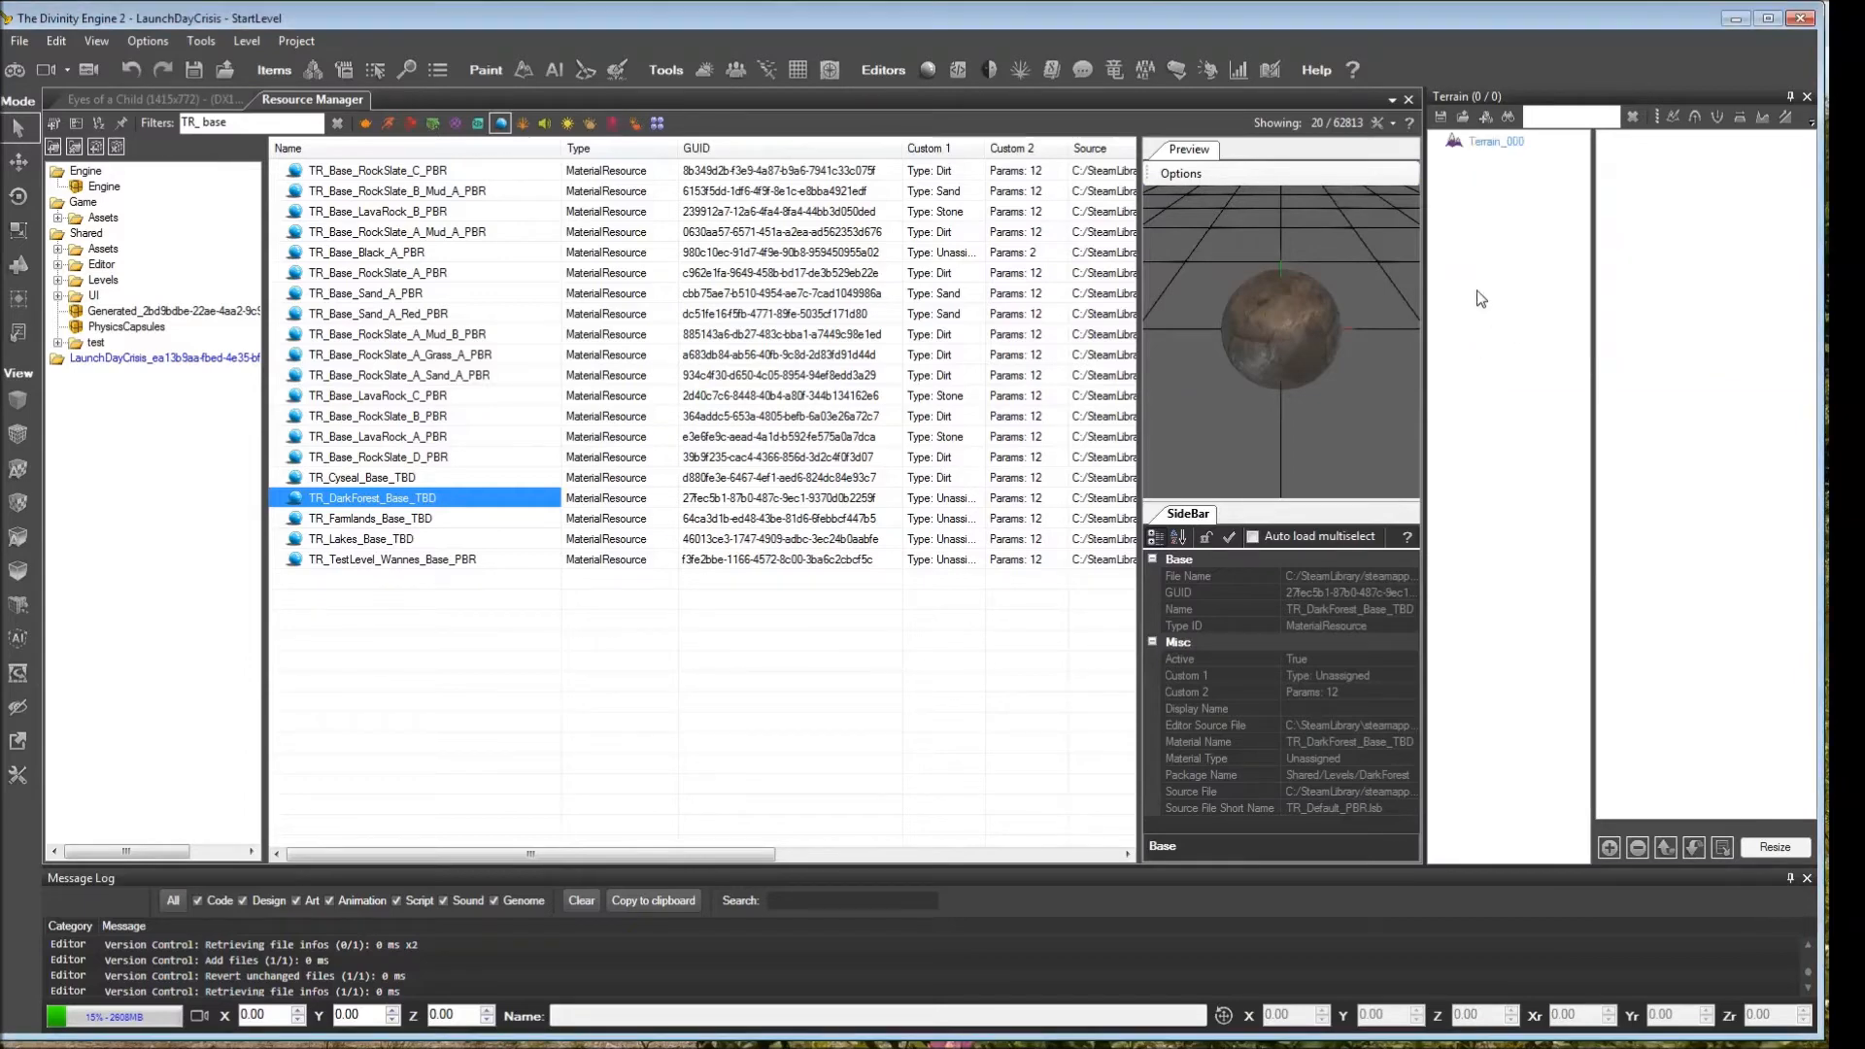
# - Filter the root templates to triggers and place a StartPoint near the middle of the terrain
pyautogui.click(1395, 101)
pyautogui.click(1487, 120)
pyautogui.moveTo(661, 538); pyautogui.dragTo(884, 423, button='middle')
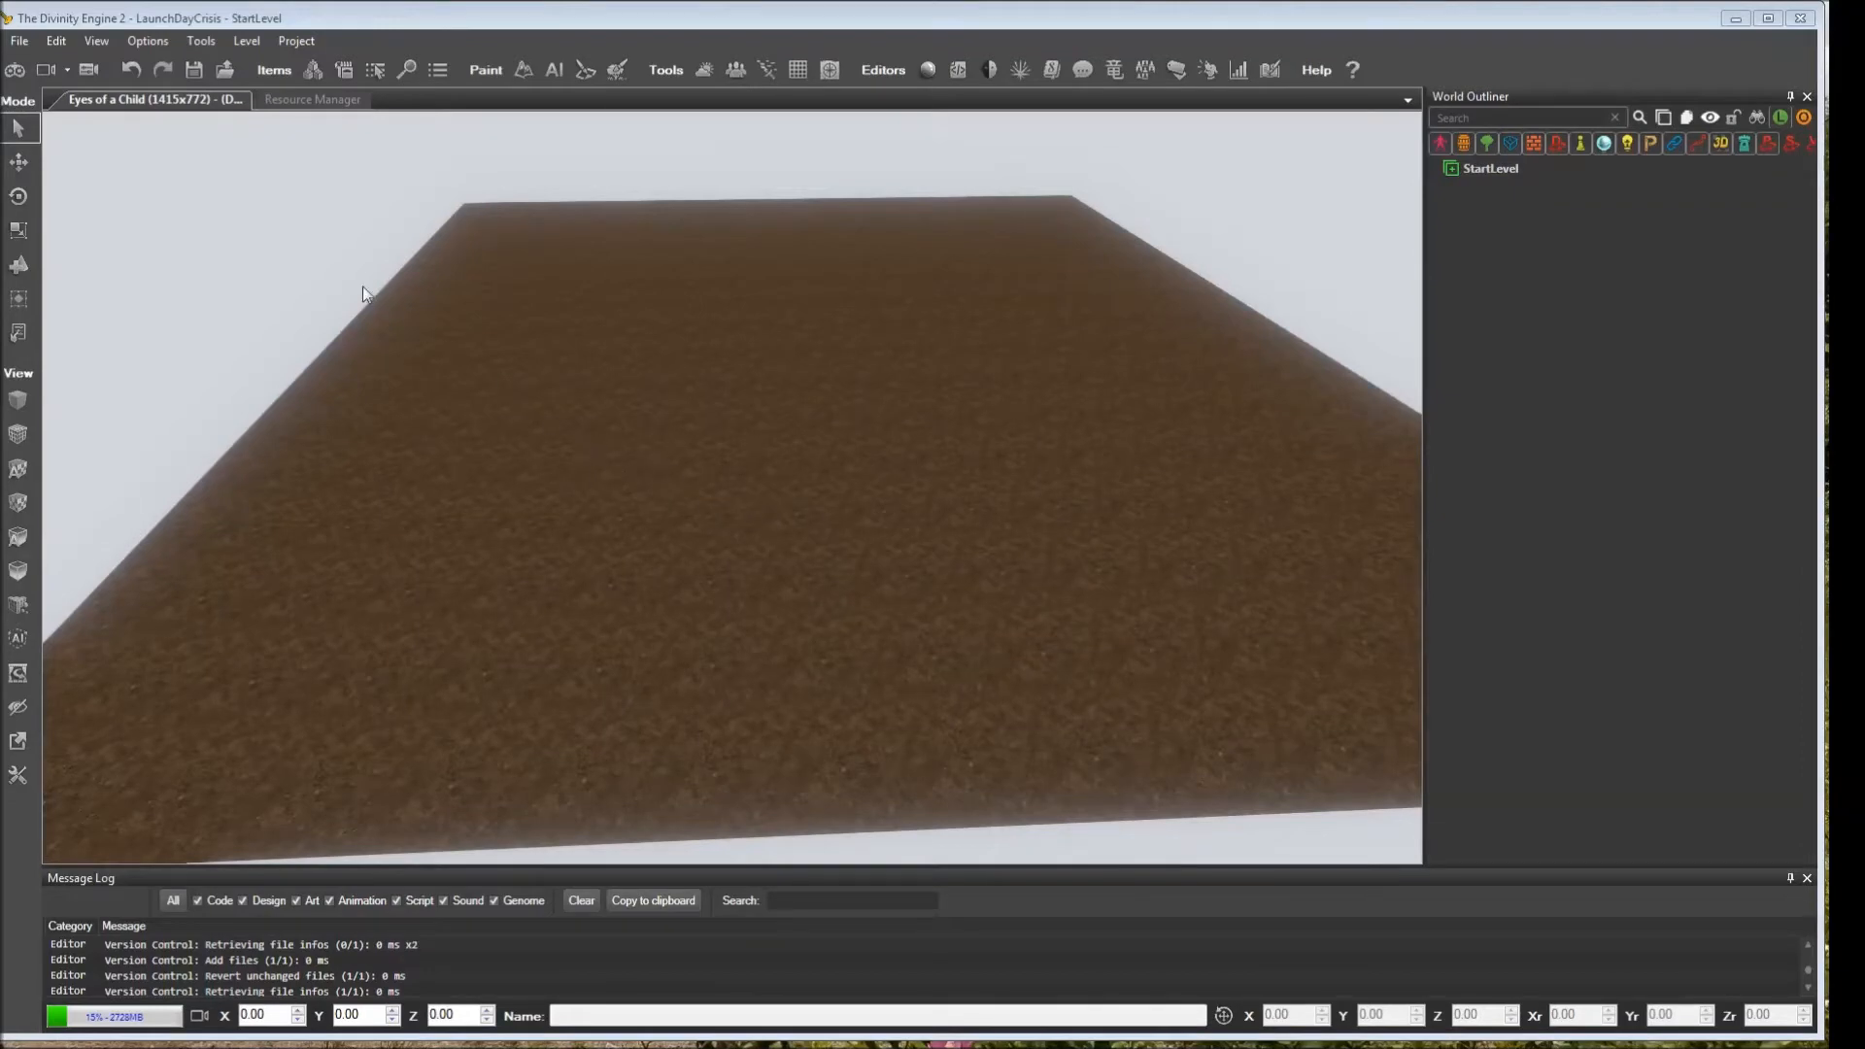
pyautogui.click(311, 72)
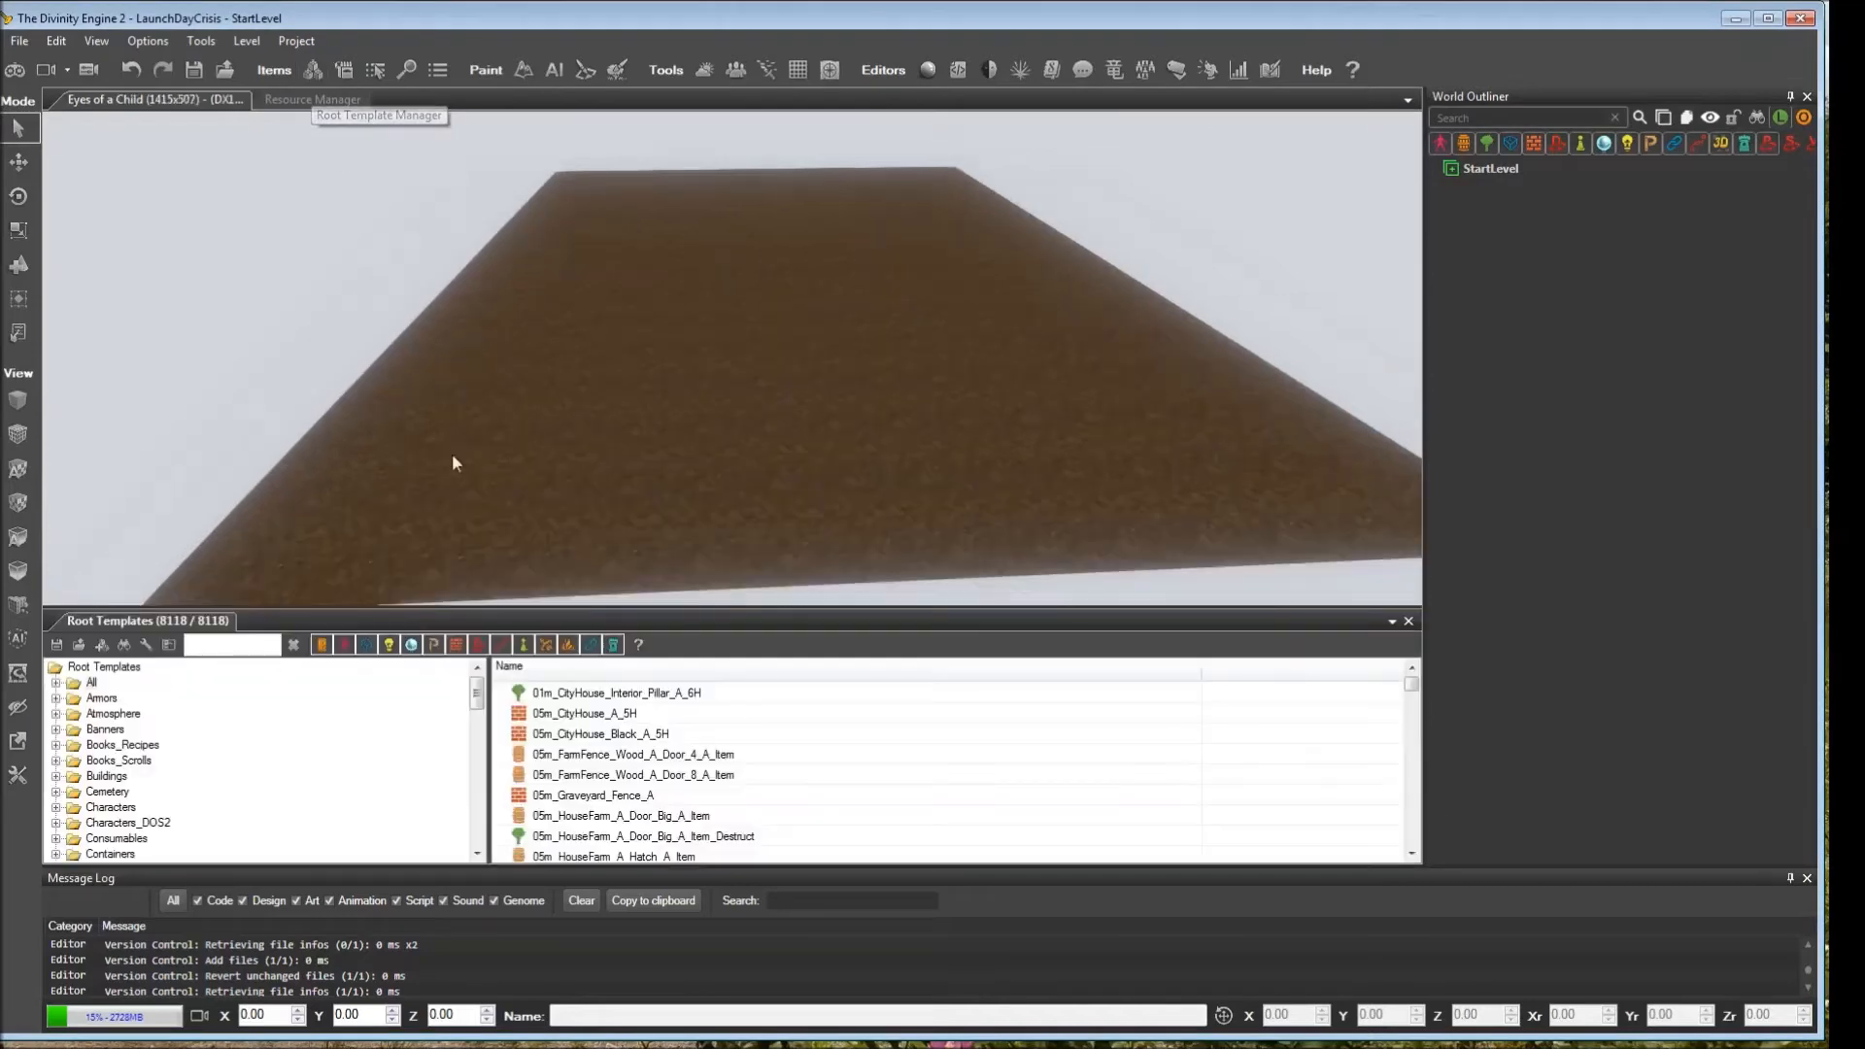
pyautogui.click(367, 645)
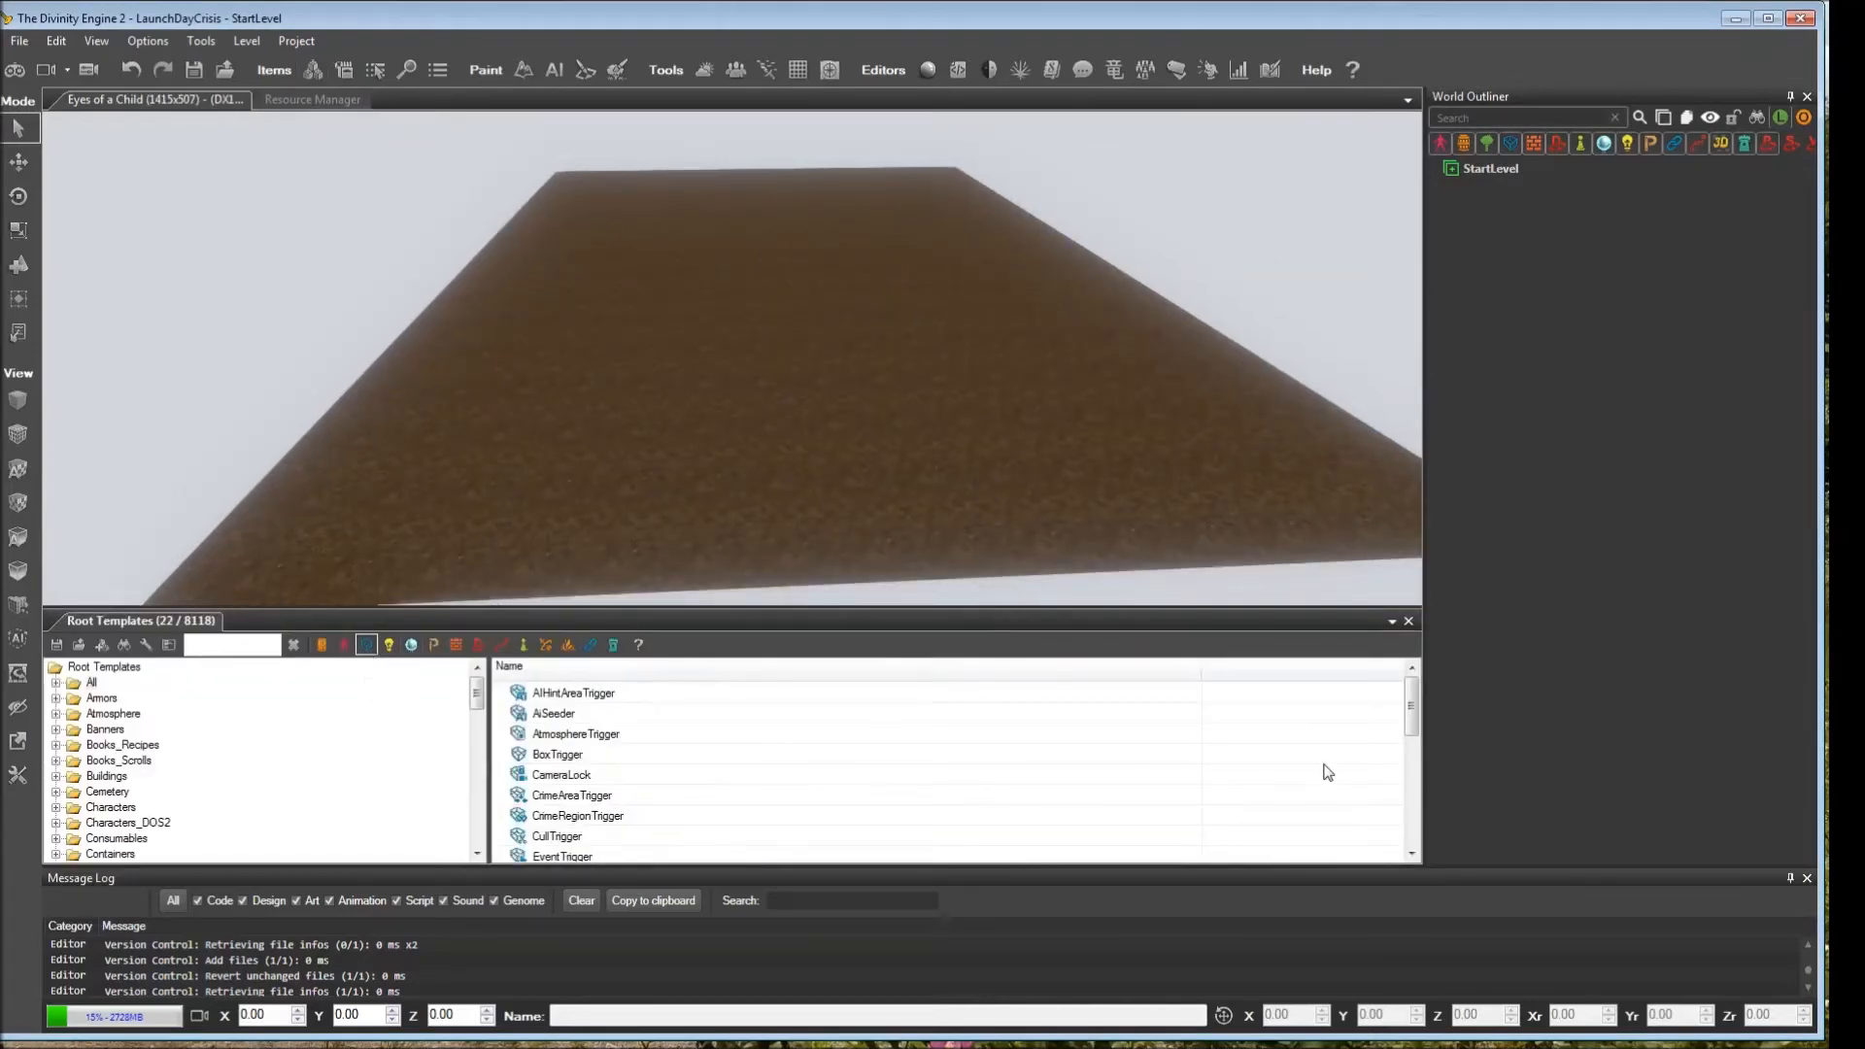
pyautogui.scroll(-5, 1403, 855)
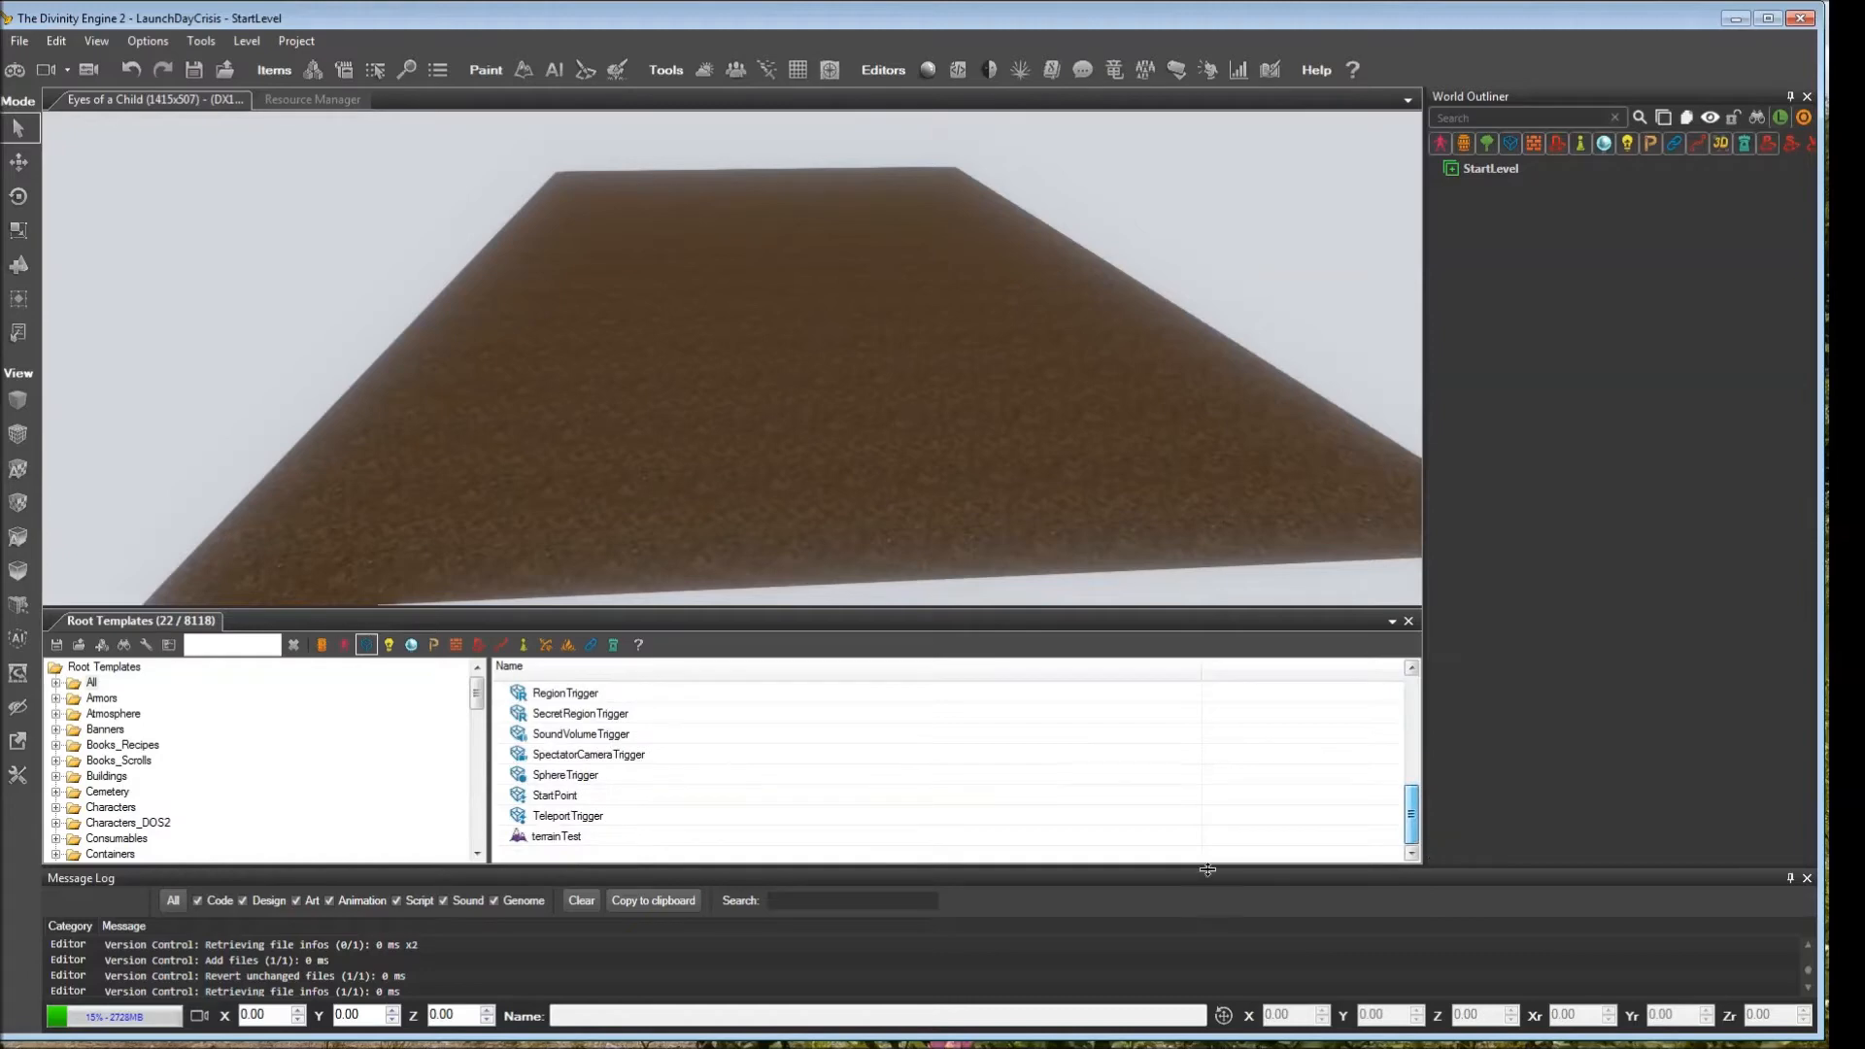
pyautogui.click(560, 796)
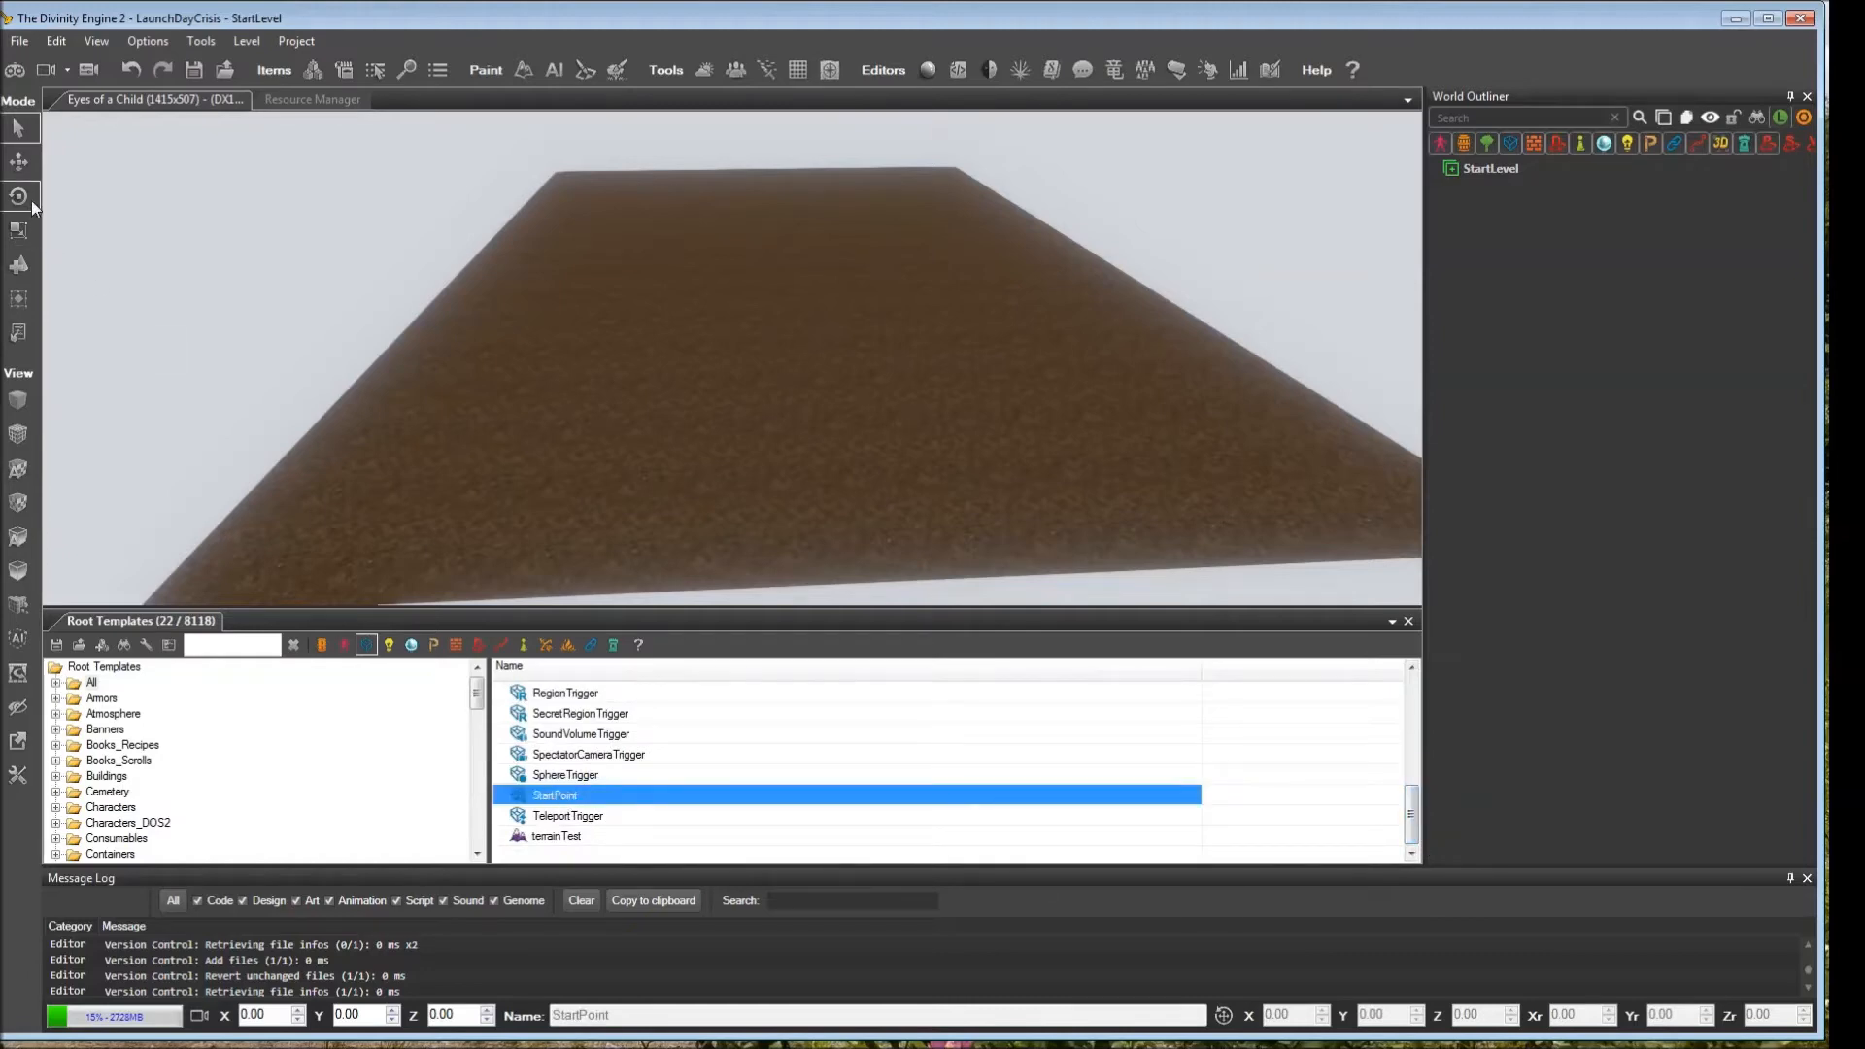
pyautogui.click(21, 264)
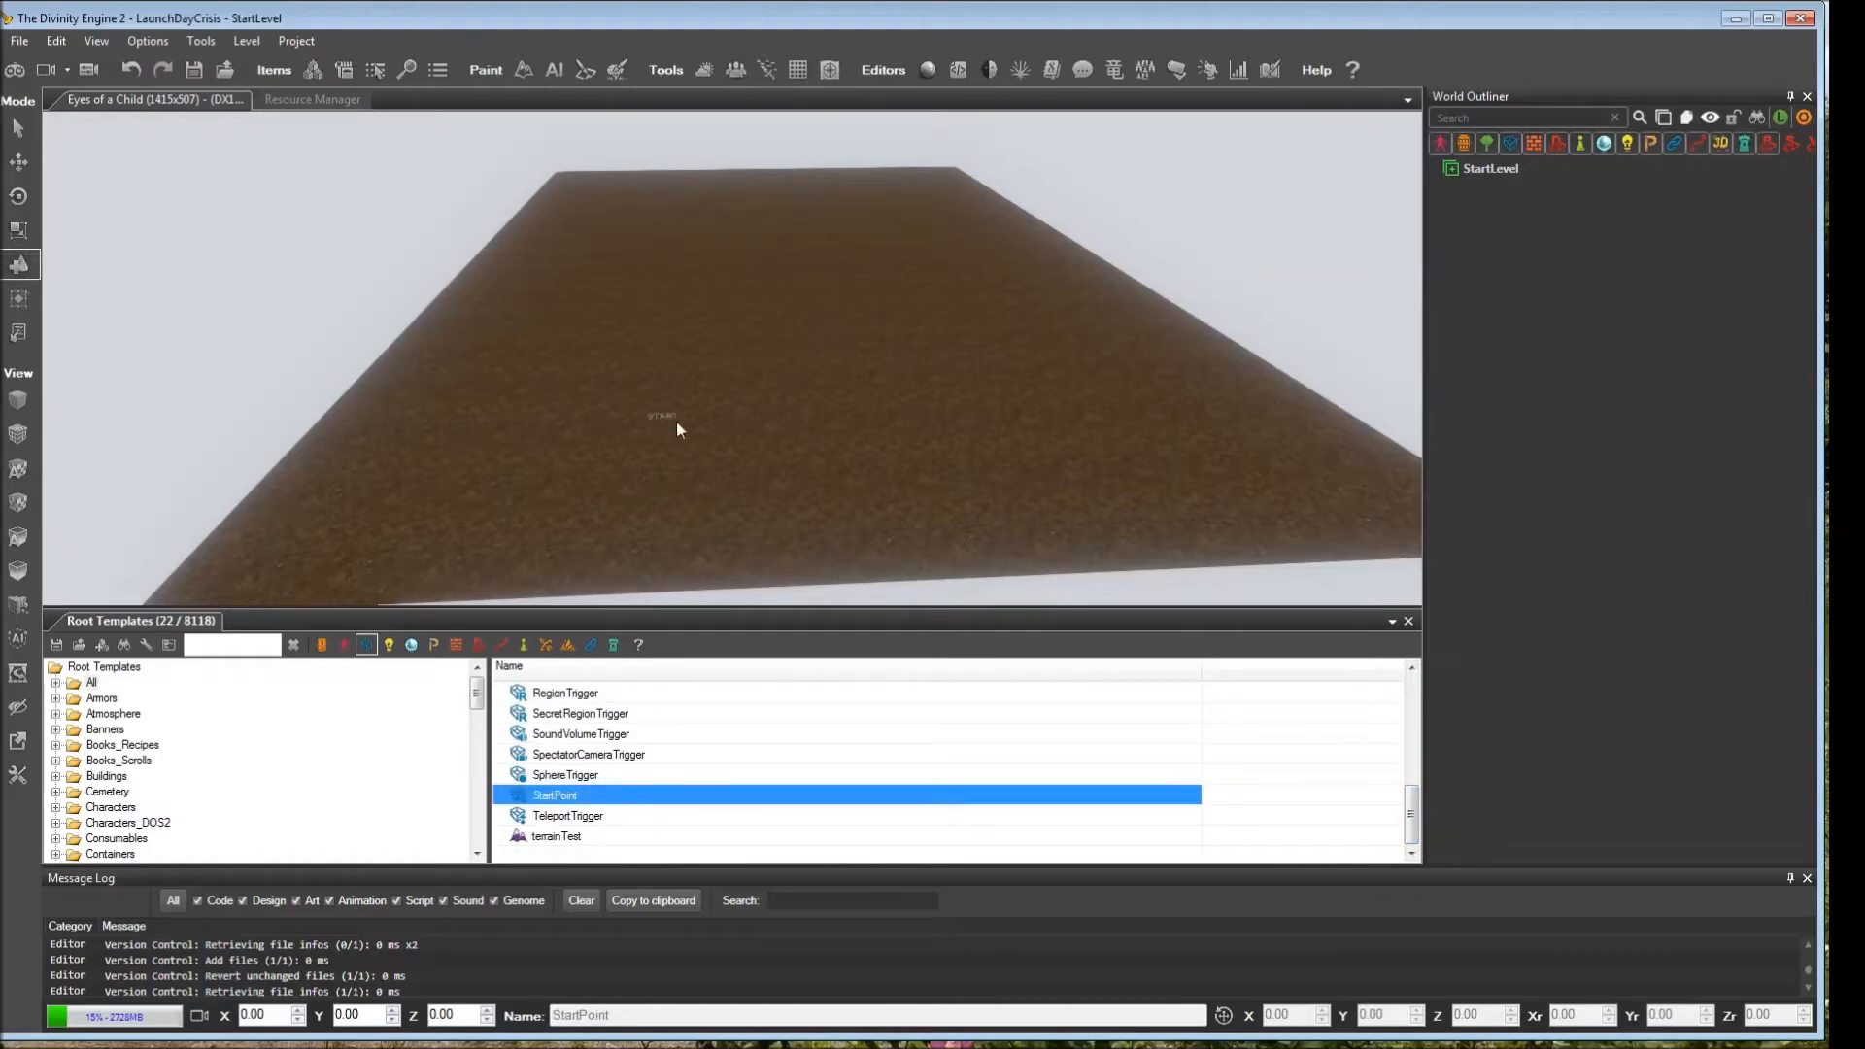
pyautogui.click(796, 411)
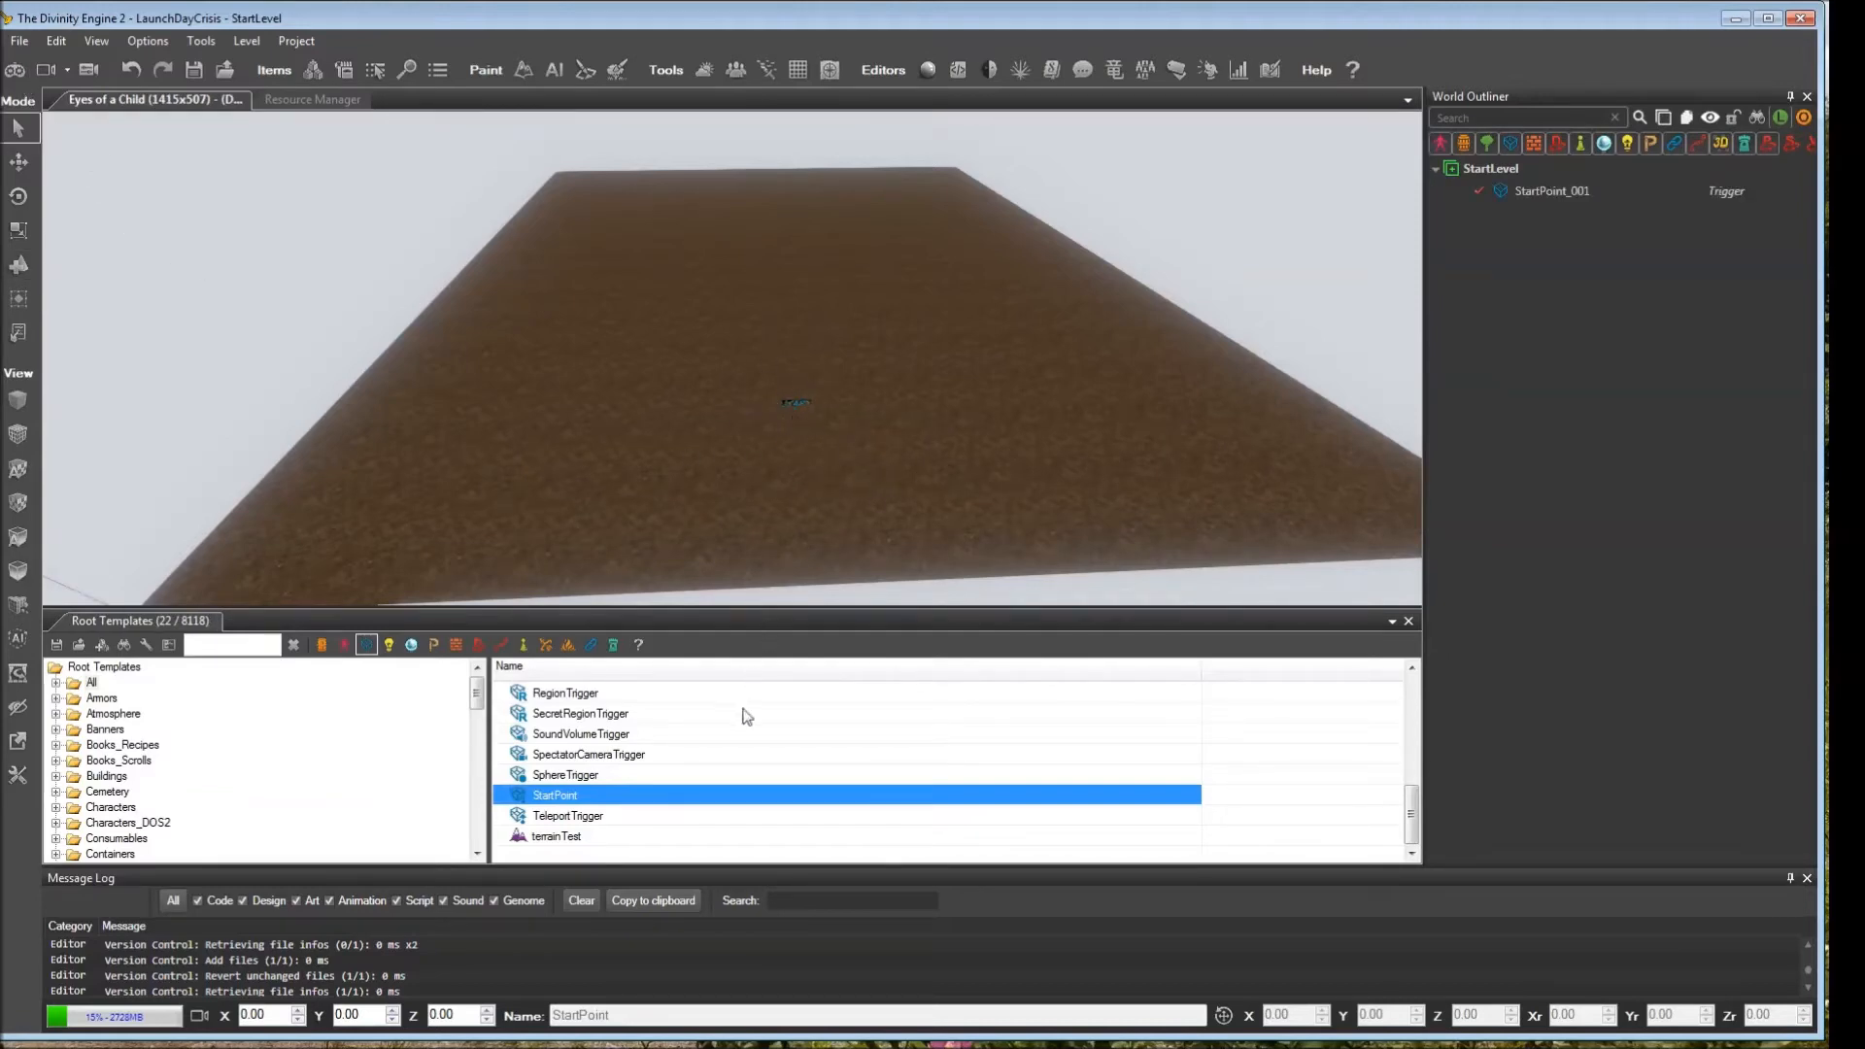
# - Place an AiSeeder trigger on the terrain a short distance behind the StartPoint, then leave placement mode
pyautogui.moveTo(1414, 829); pyautogui.dragTo(1412, 721)
pyautogui.click(562, 715)
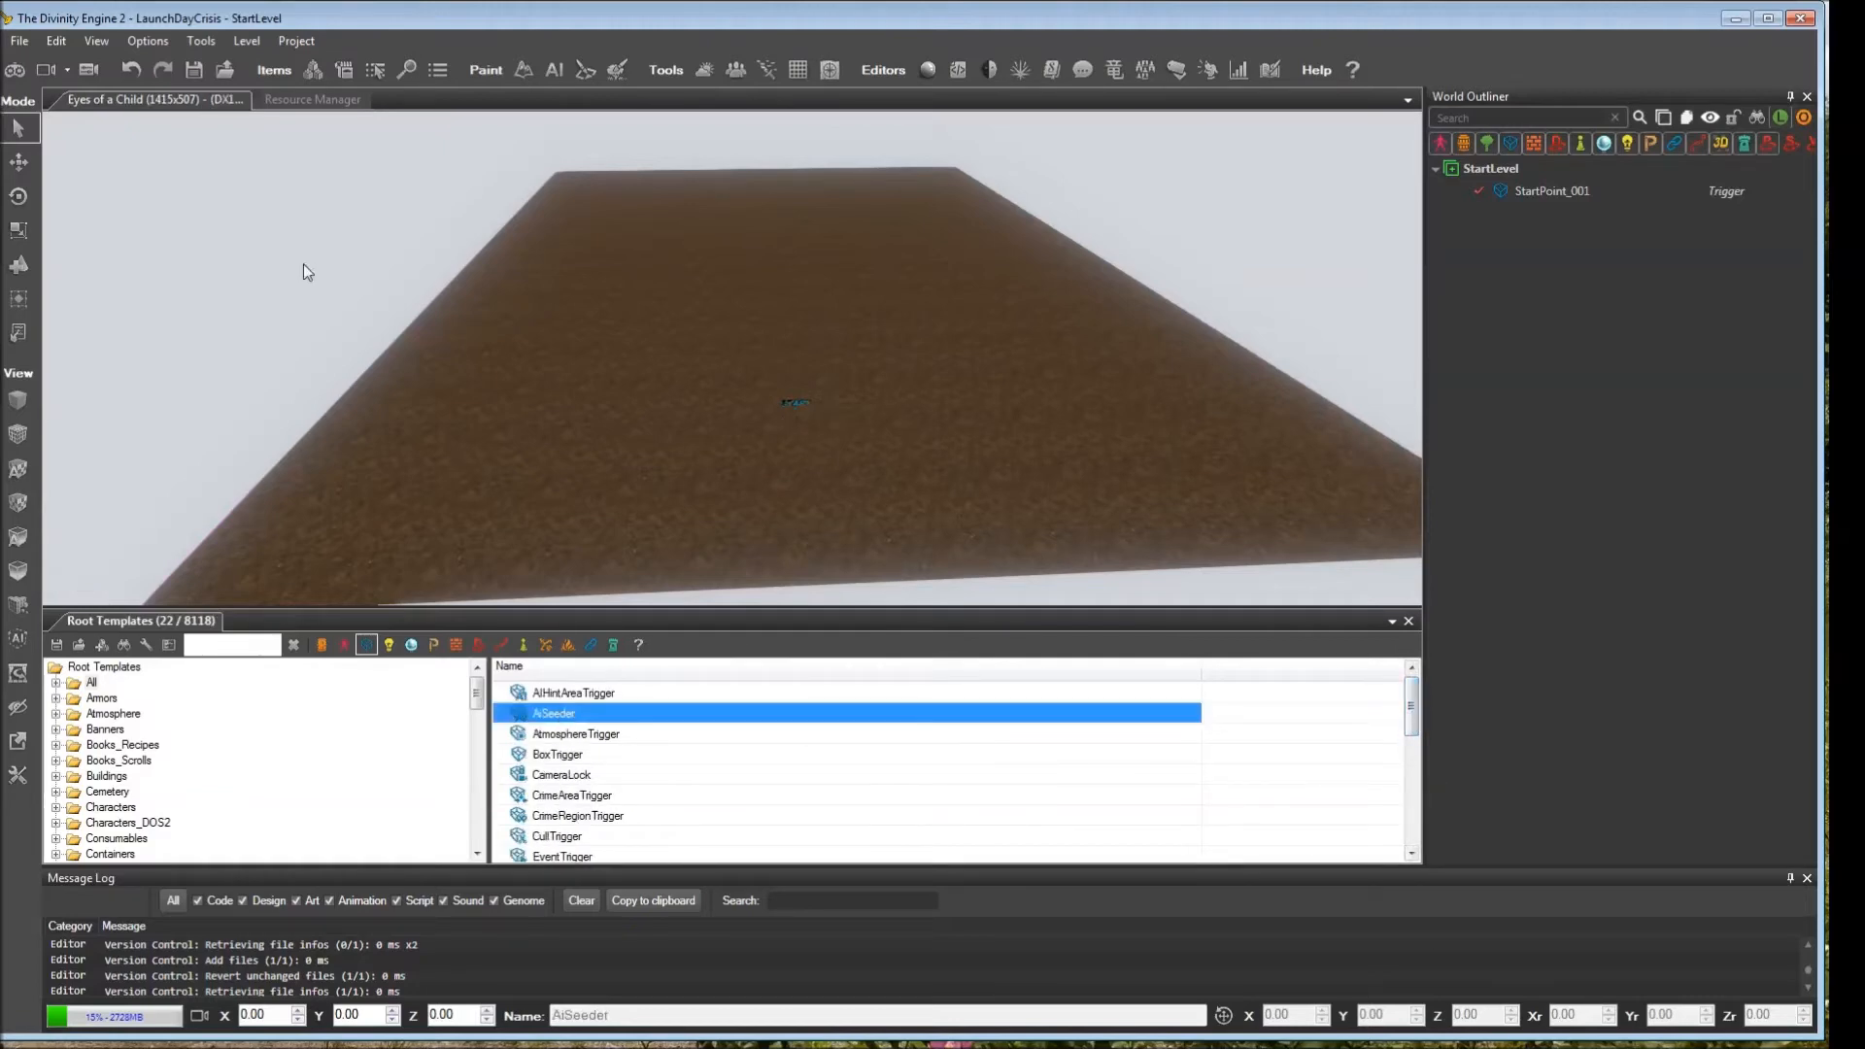
pyautogui.click(19, 264)
pyautogui.click(782, 329)
pyautogui.press('Escape')
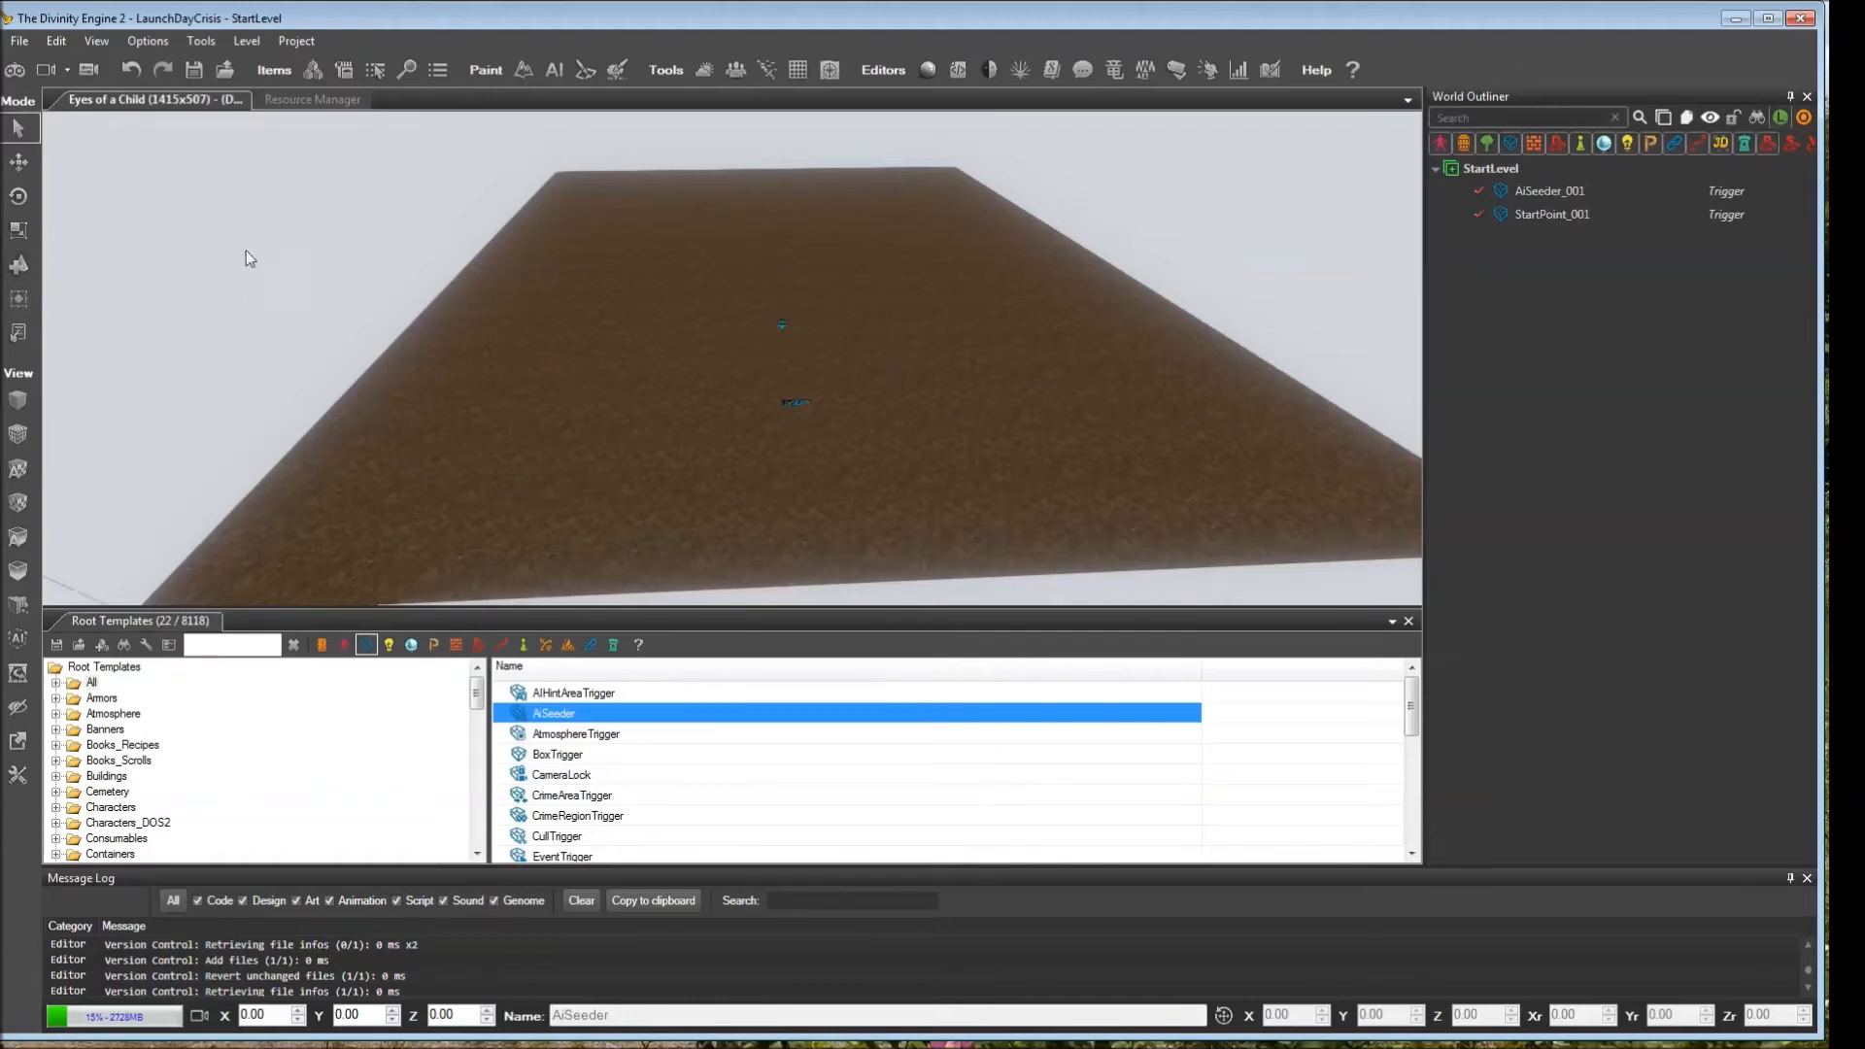
# - Run a full generate of the AI, vision and material grids for the level
pyautogui.click(553, 70)
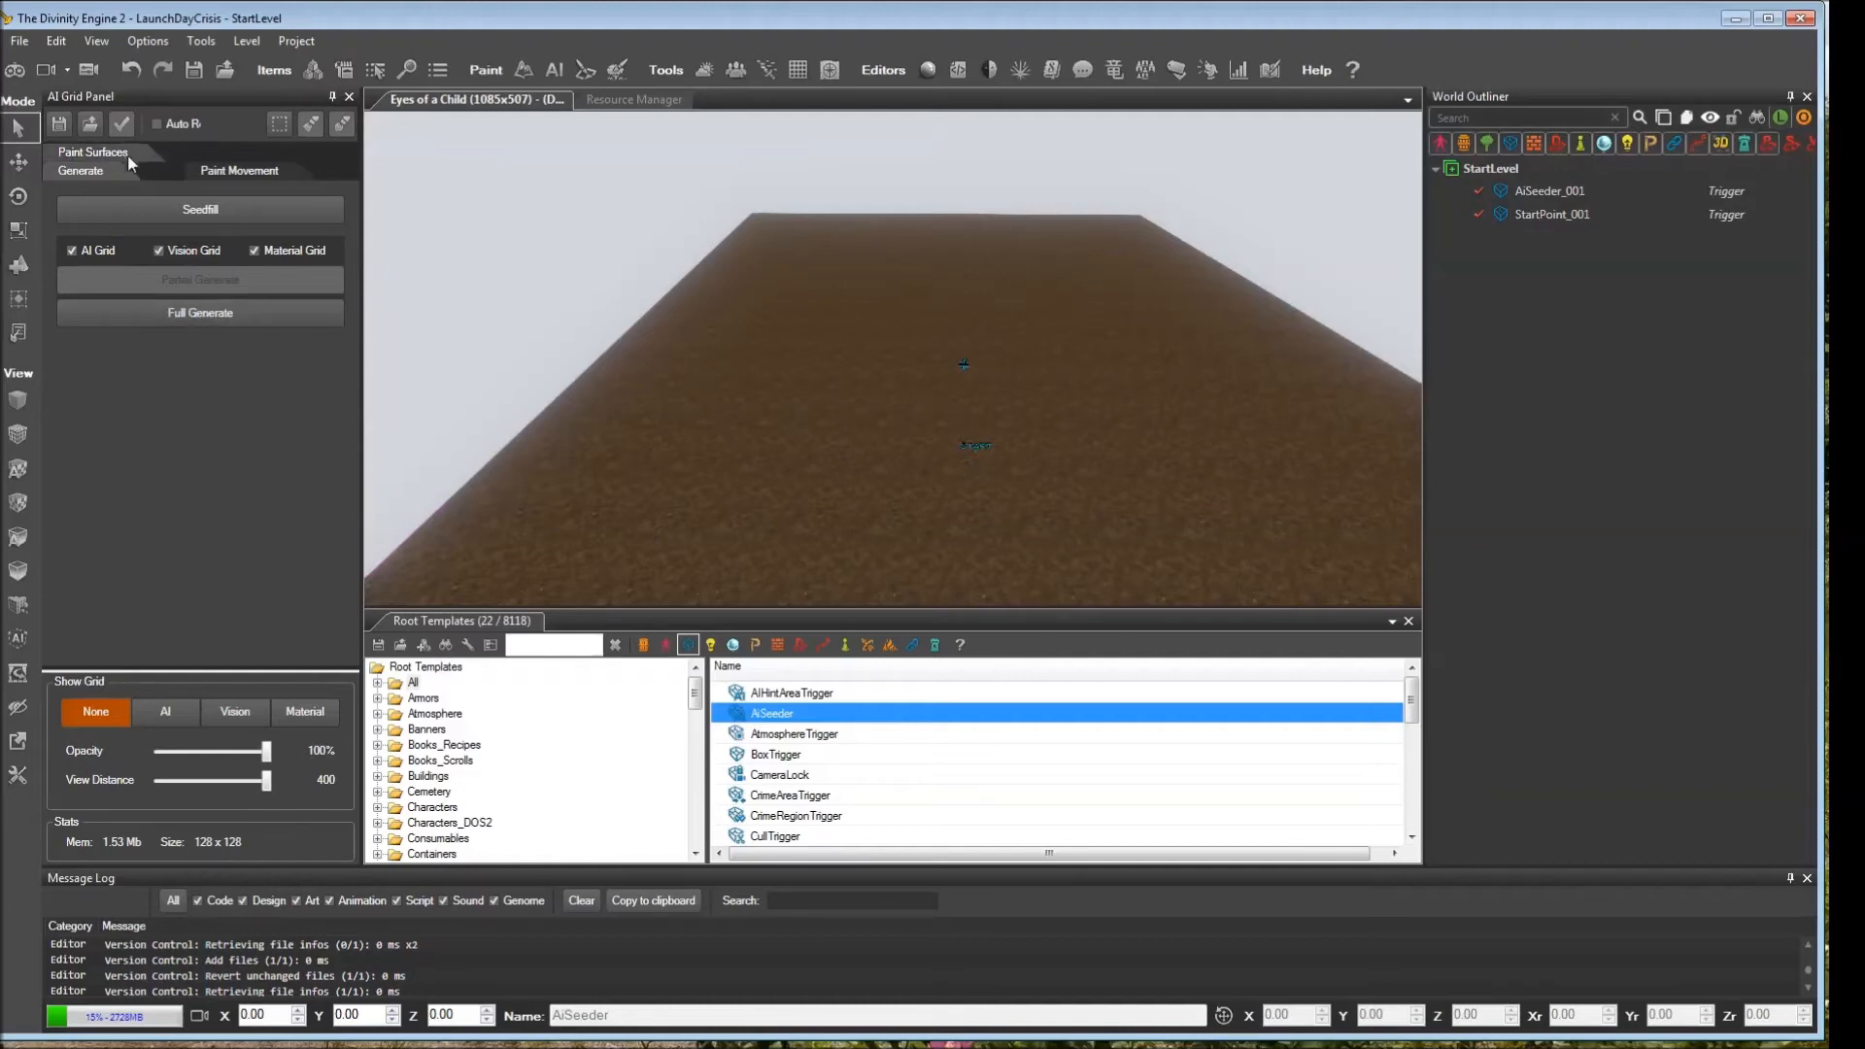
pyautogui.click(167, 316)
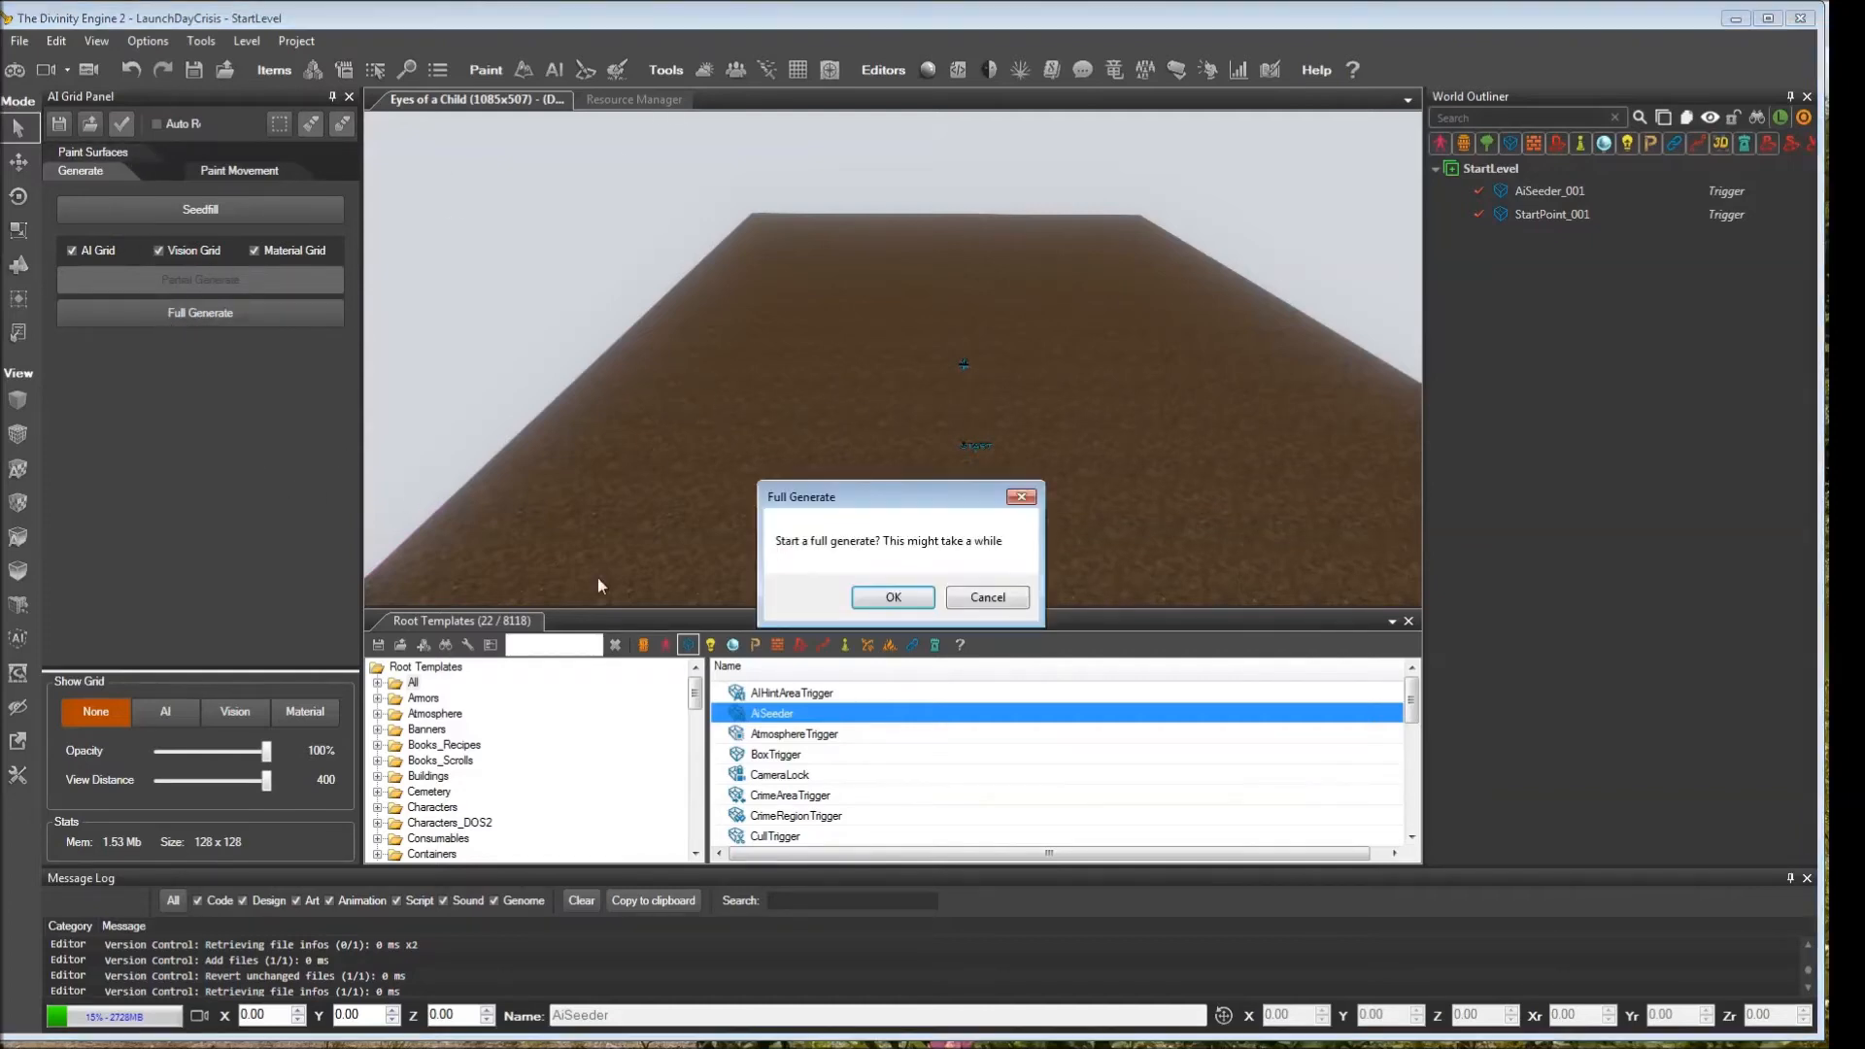
pyautogui.click(889, 595)
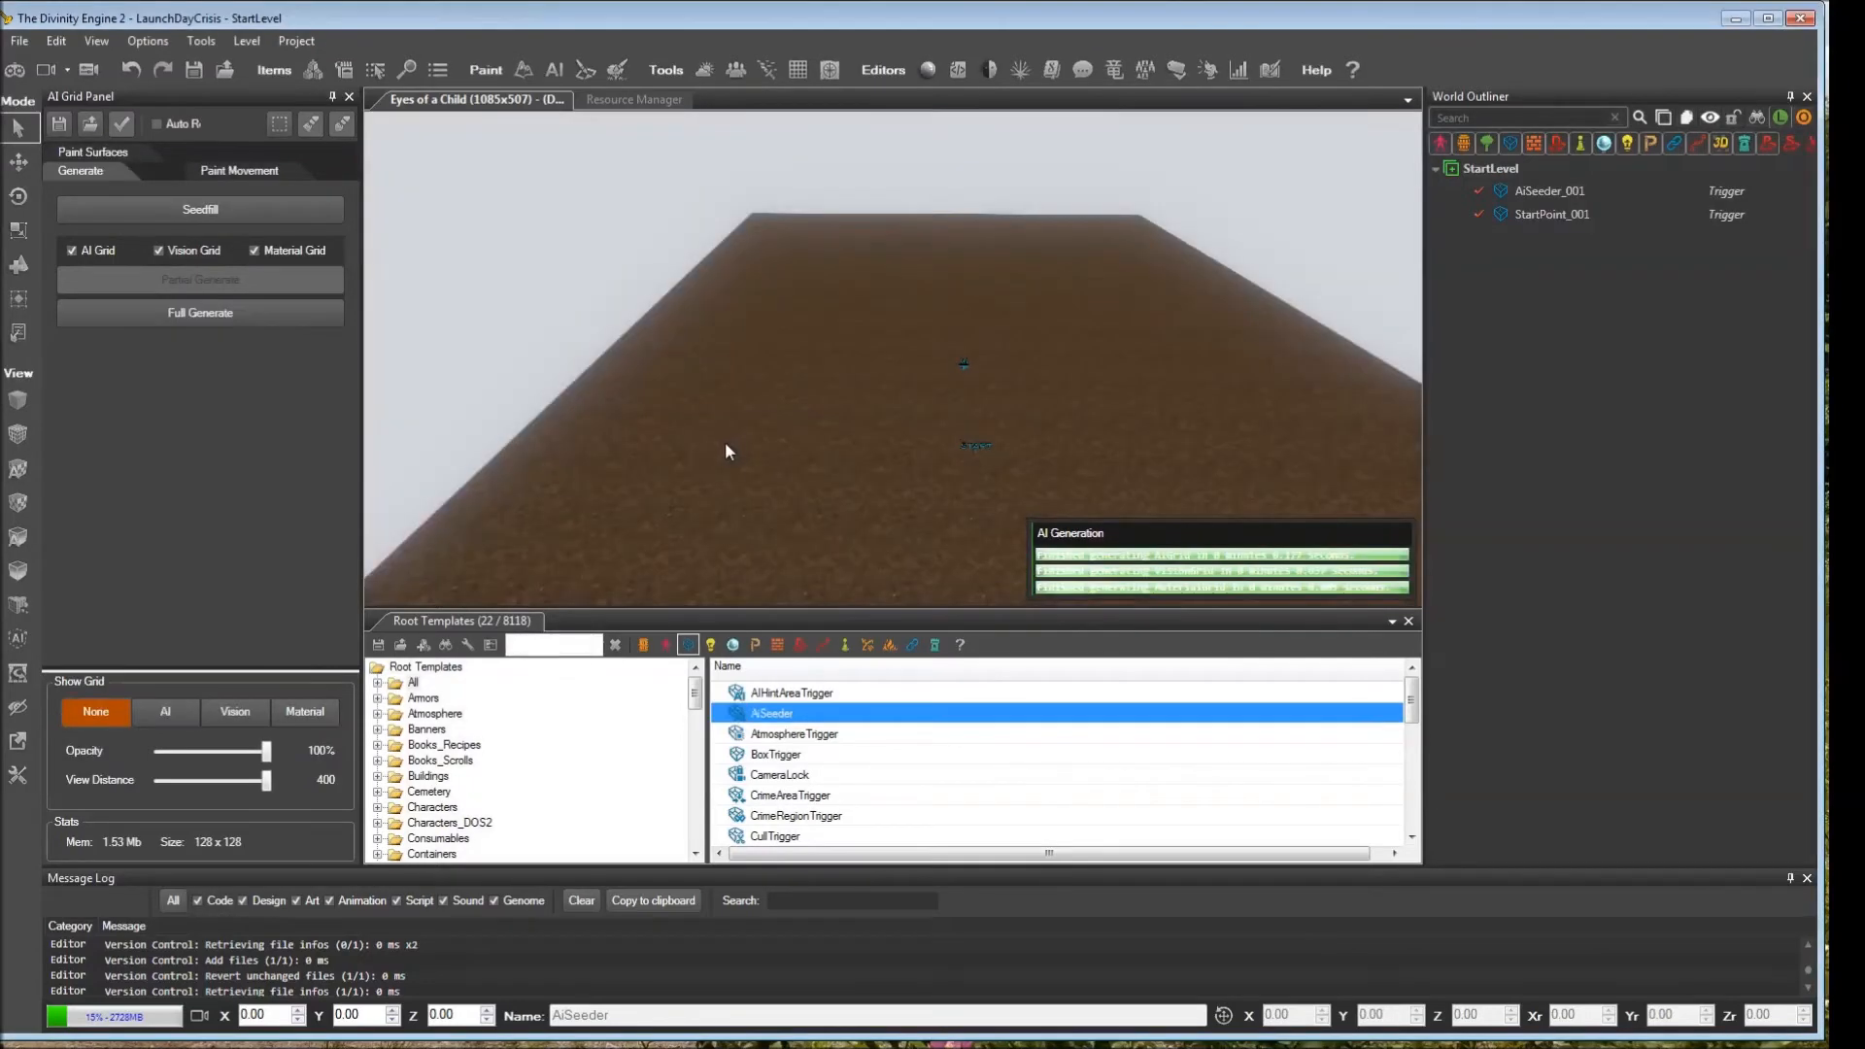
# - Display the AI grid over the terrain, examine its coverage up to the edges, and hide the grid again
pyautogui.click(165, 714)
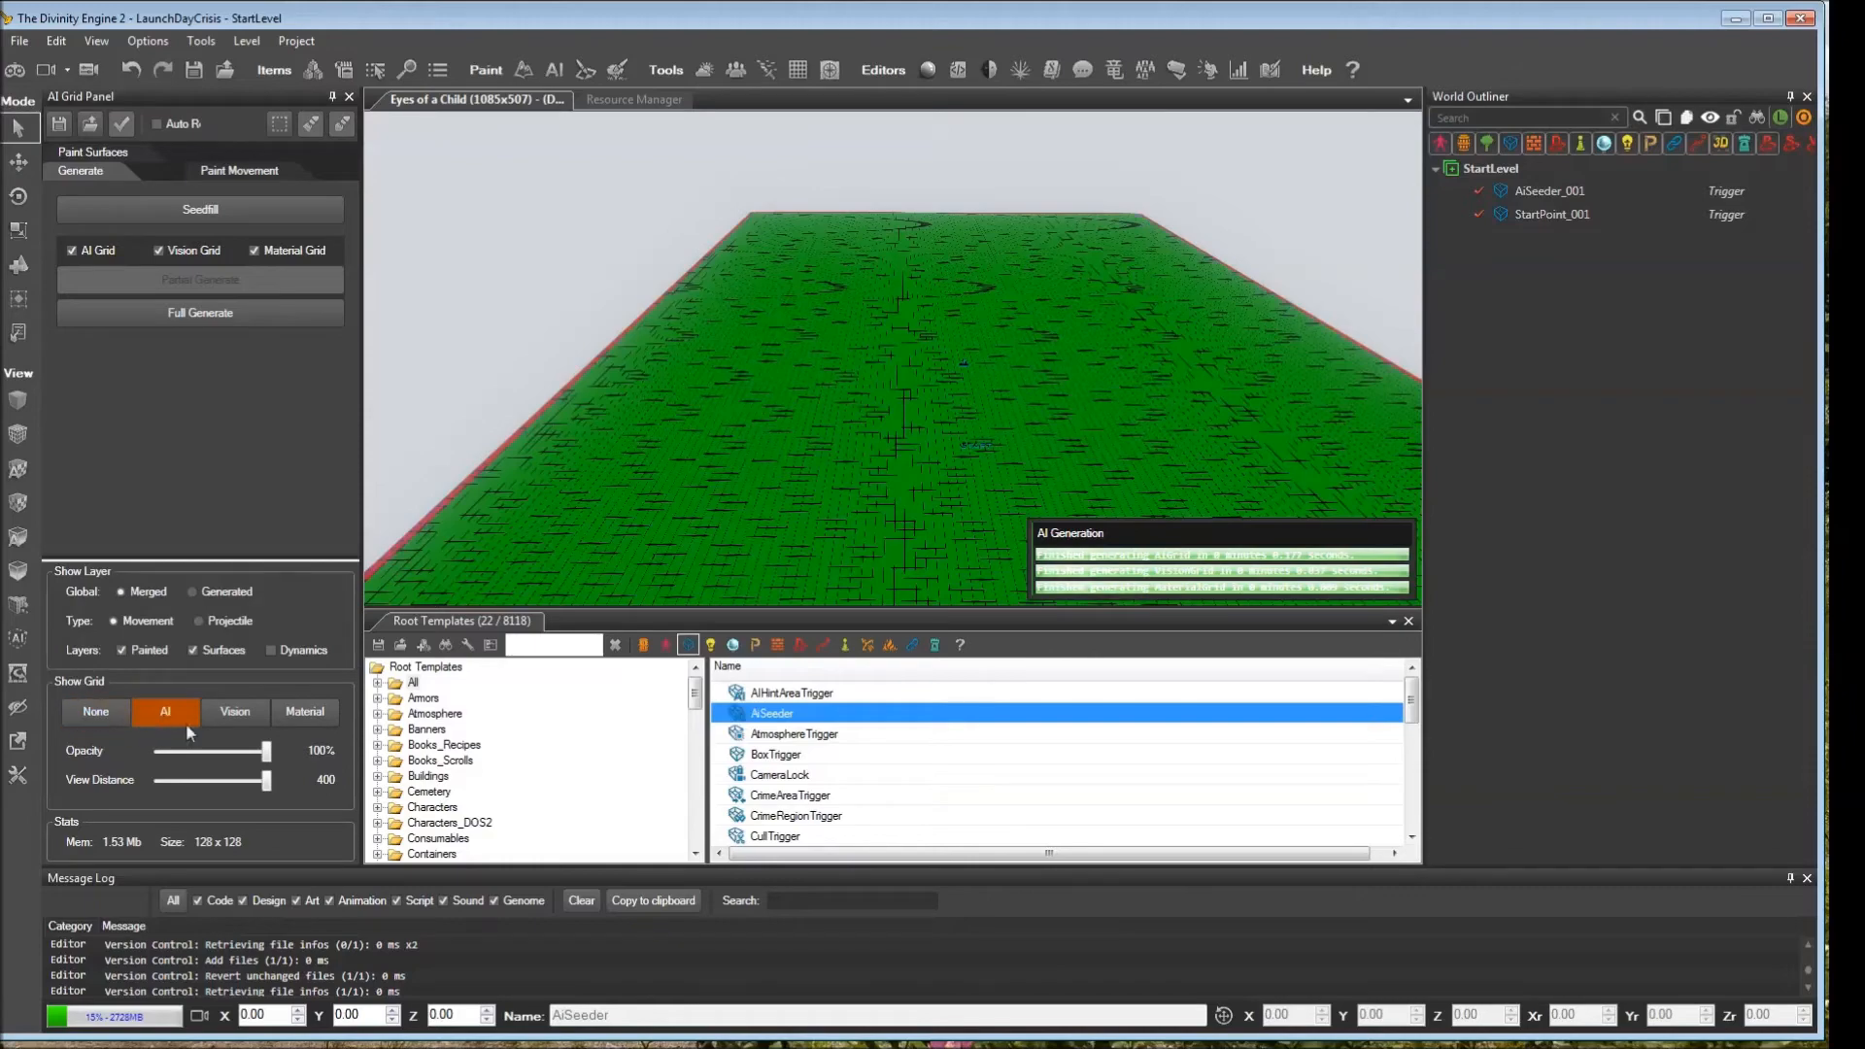
pyautogui.moveTo(628, 525); pyautogui.dragTo(875, 525, button='middle')
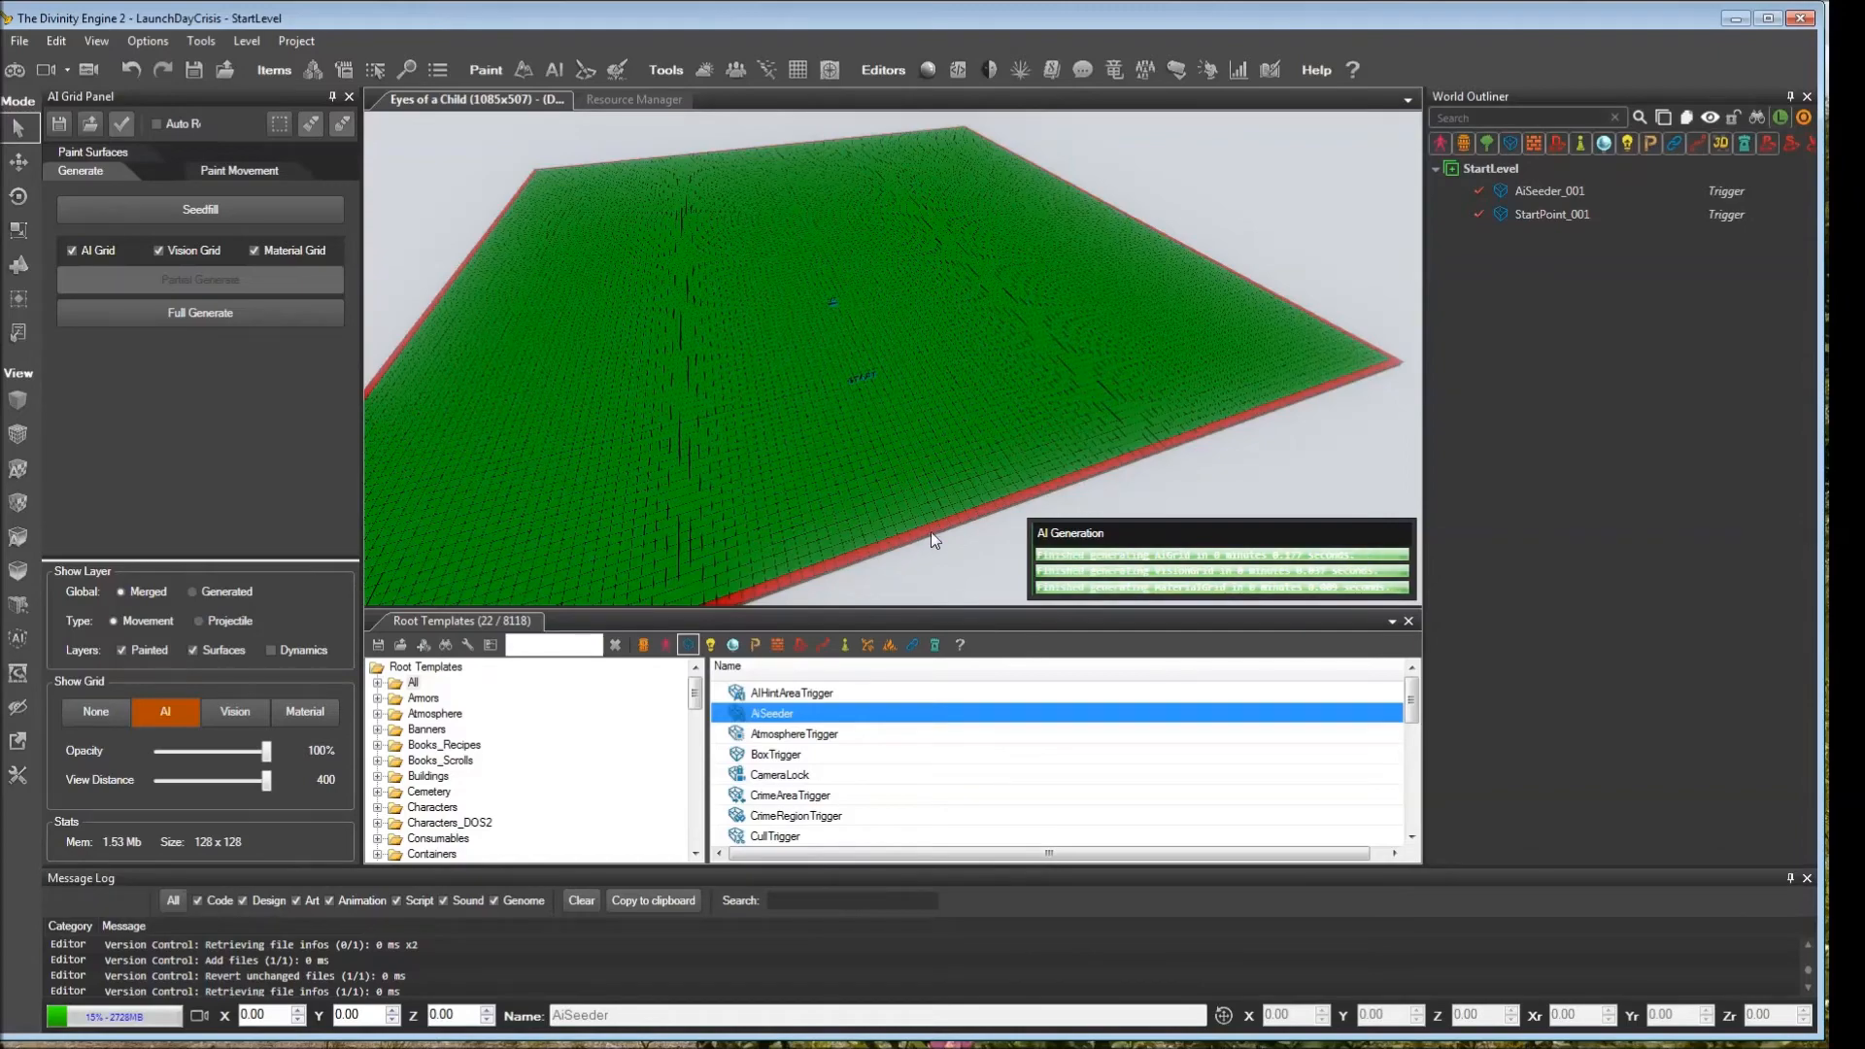
pyautogui.moveTo(776, 289); pyautogui.dragTo(685, 257, button='right')
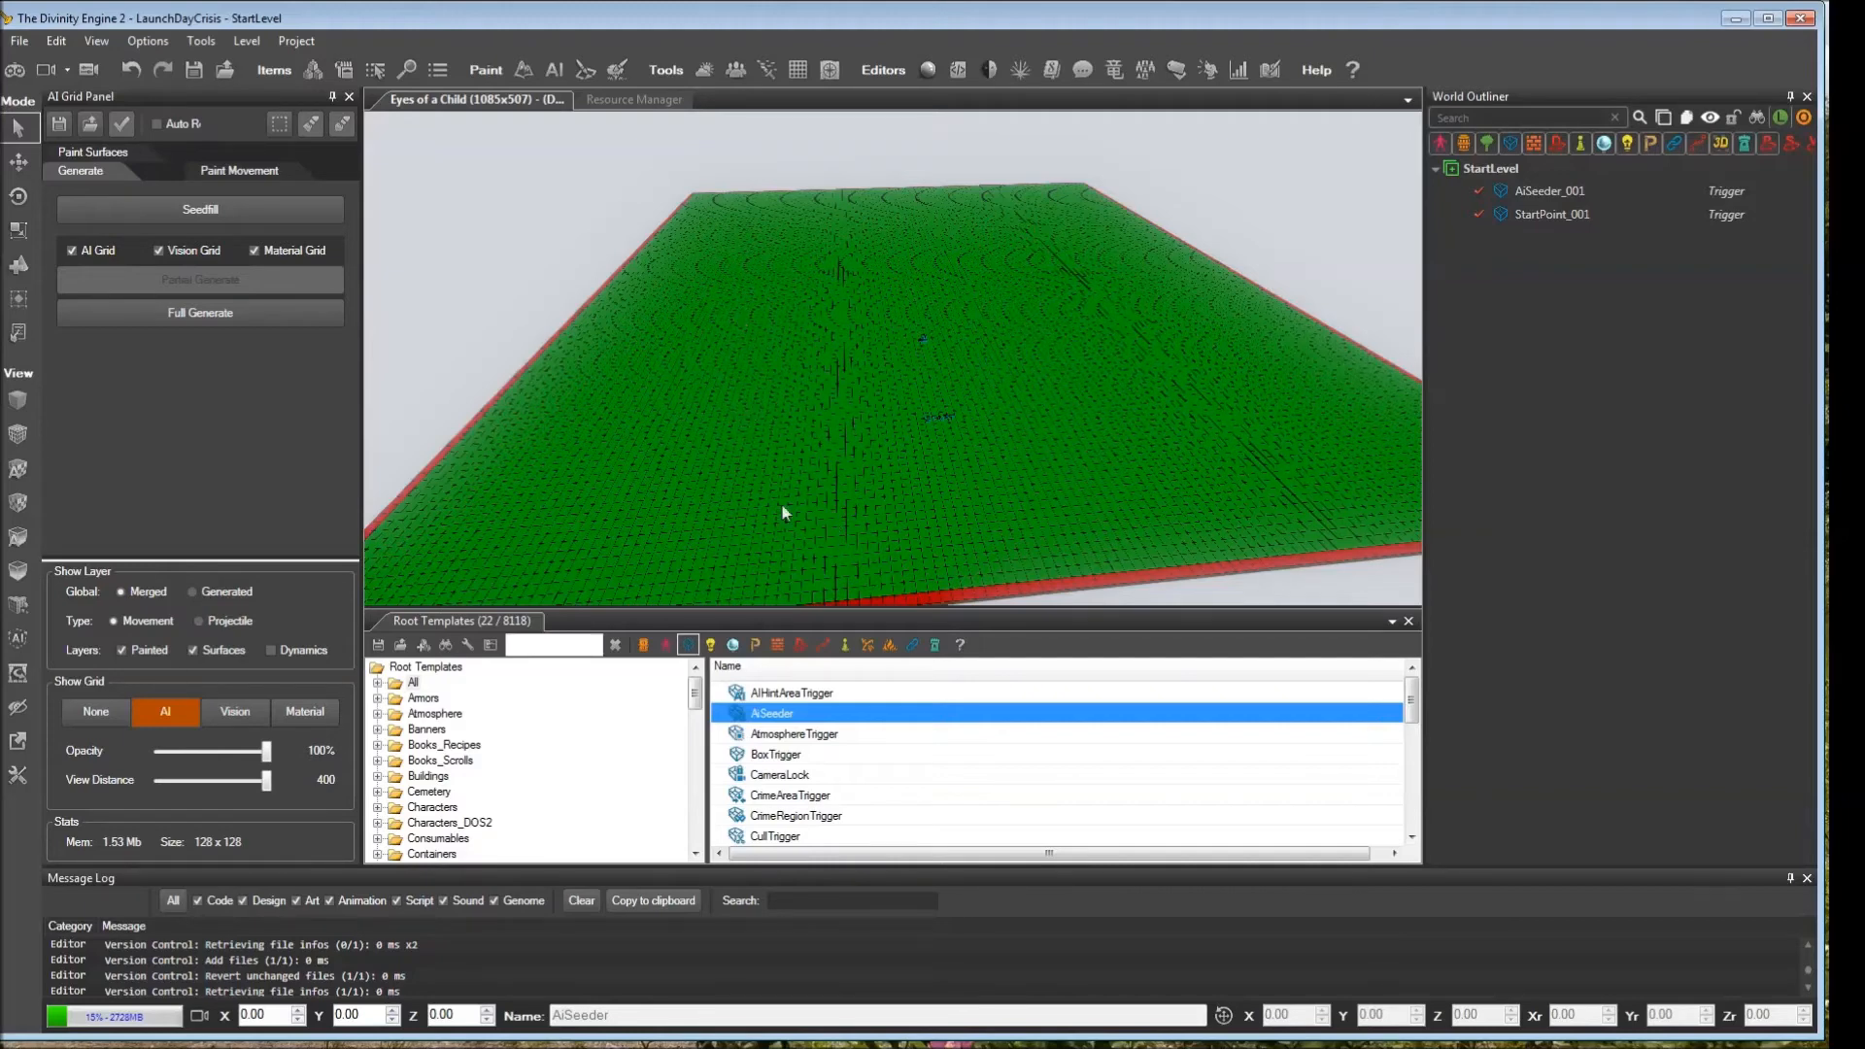
pyautogui.click(103, 714)
pyautogui.moveTo(1099, 463); pyautogui.dragTo(1047, 457, button='right')
# - Save the level and close the AI Grid Panel
pyautogui.click(195, 70)
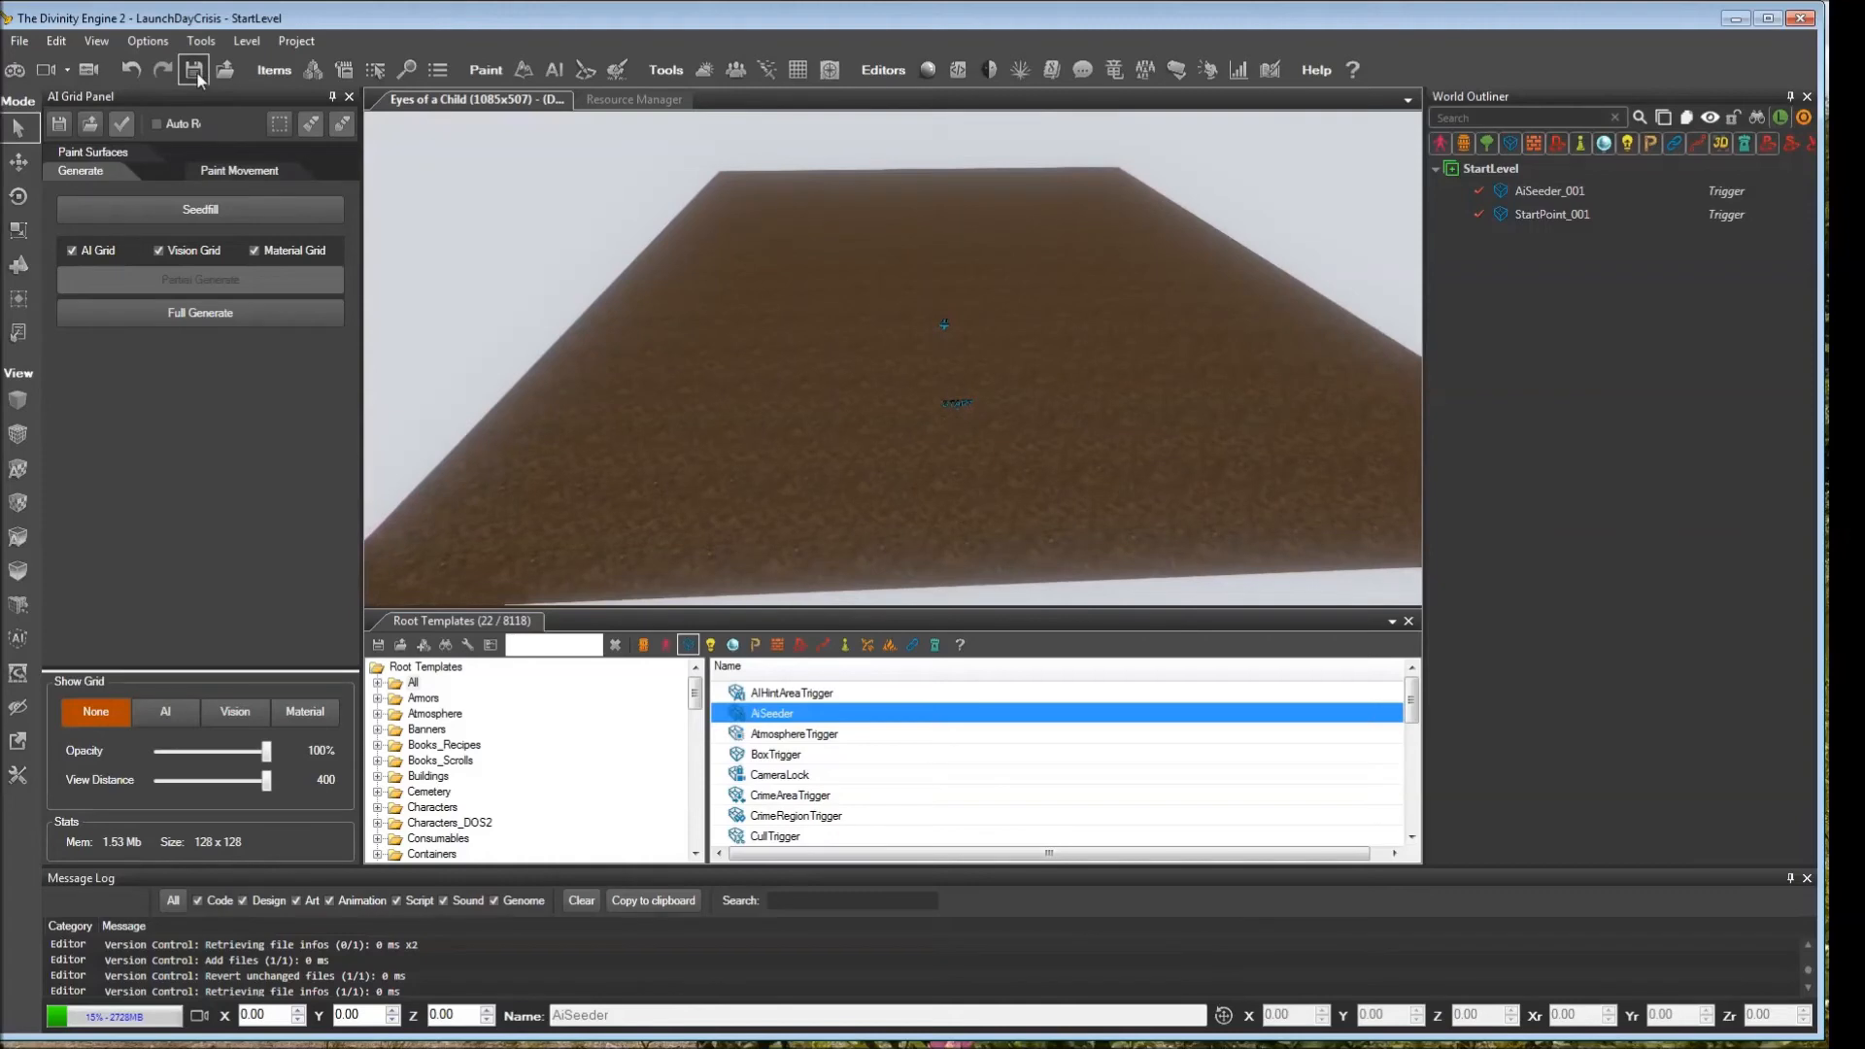
pyautogui.click(349, 98)
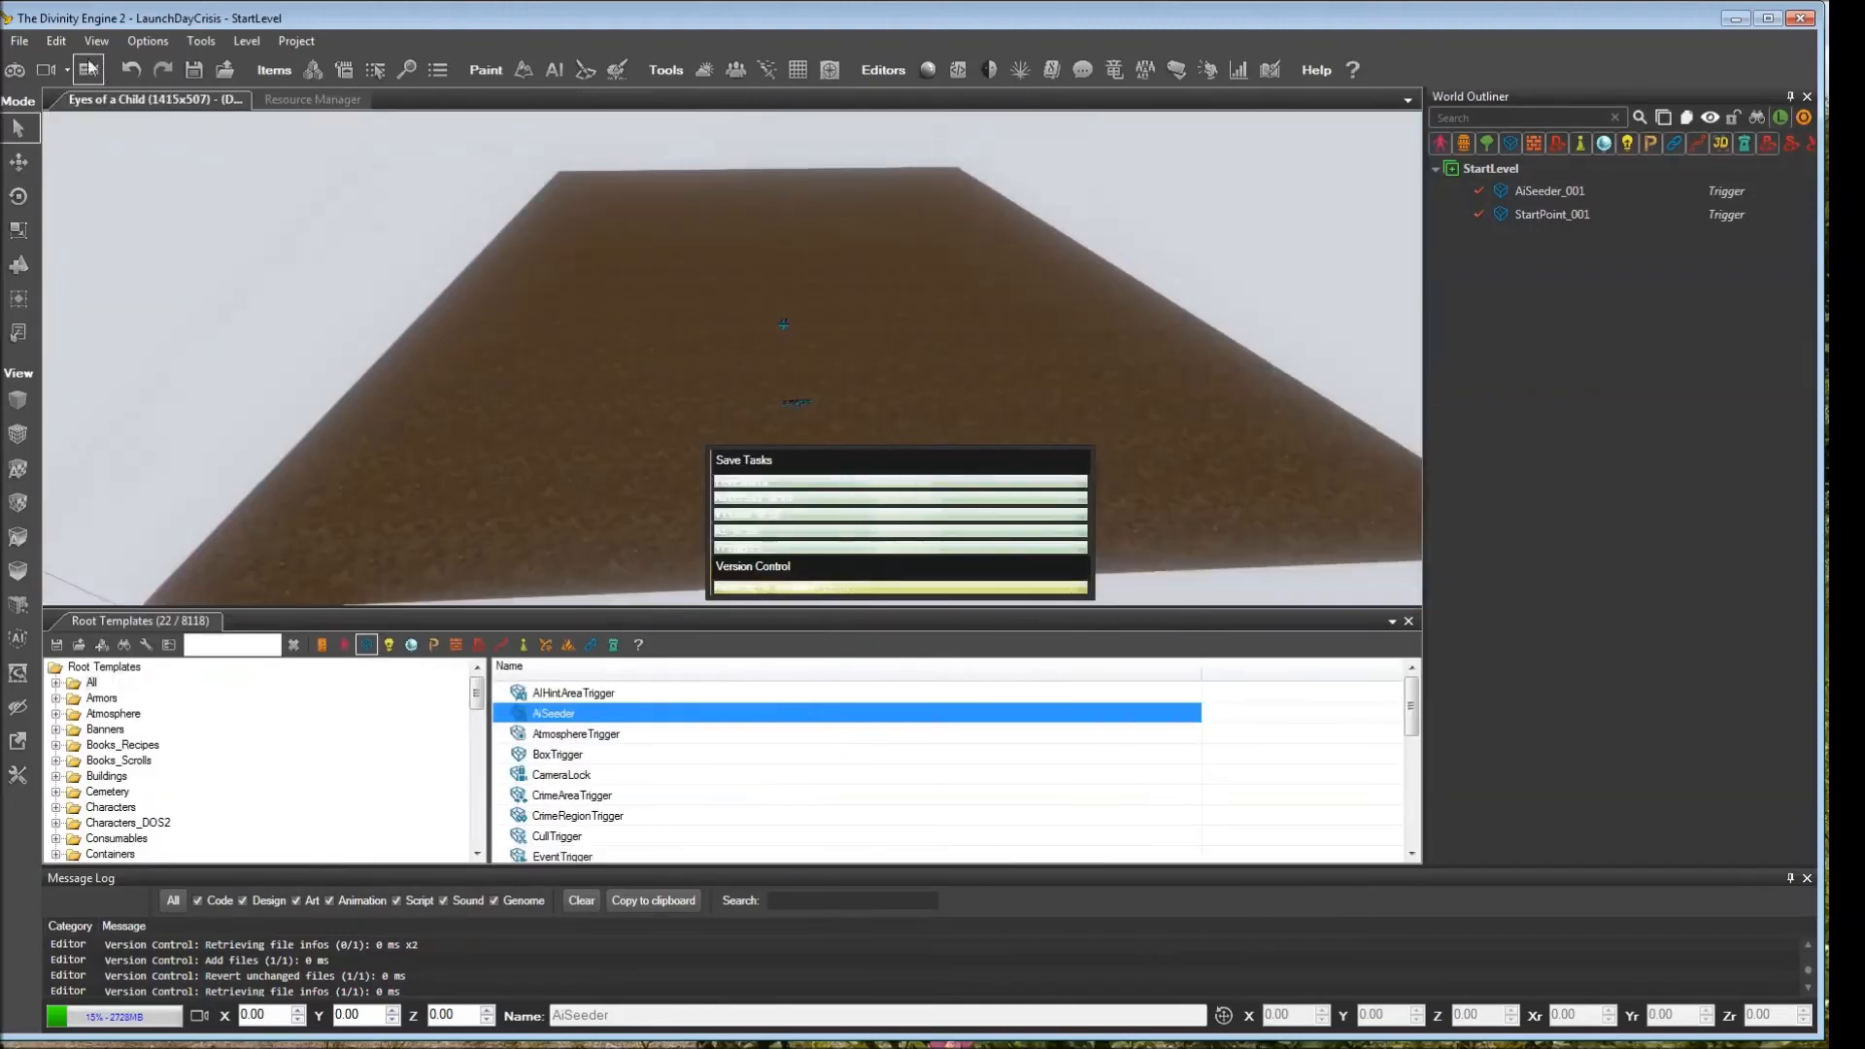
# - Reload the level, test it in game mode by walking the character away from the start point toward the AiSeeder, and return to editing
pyautogui.click(19, 41)
pyautogui.click(58, 127)
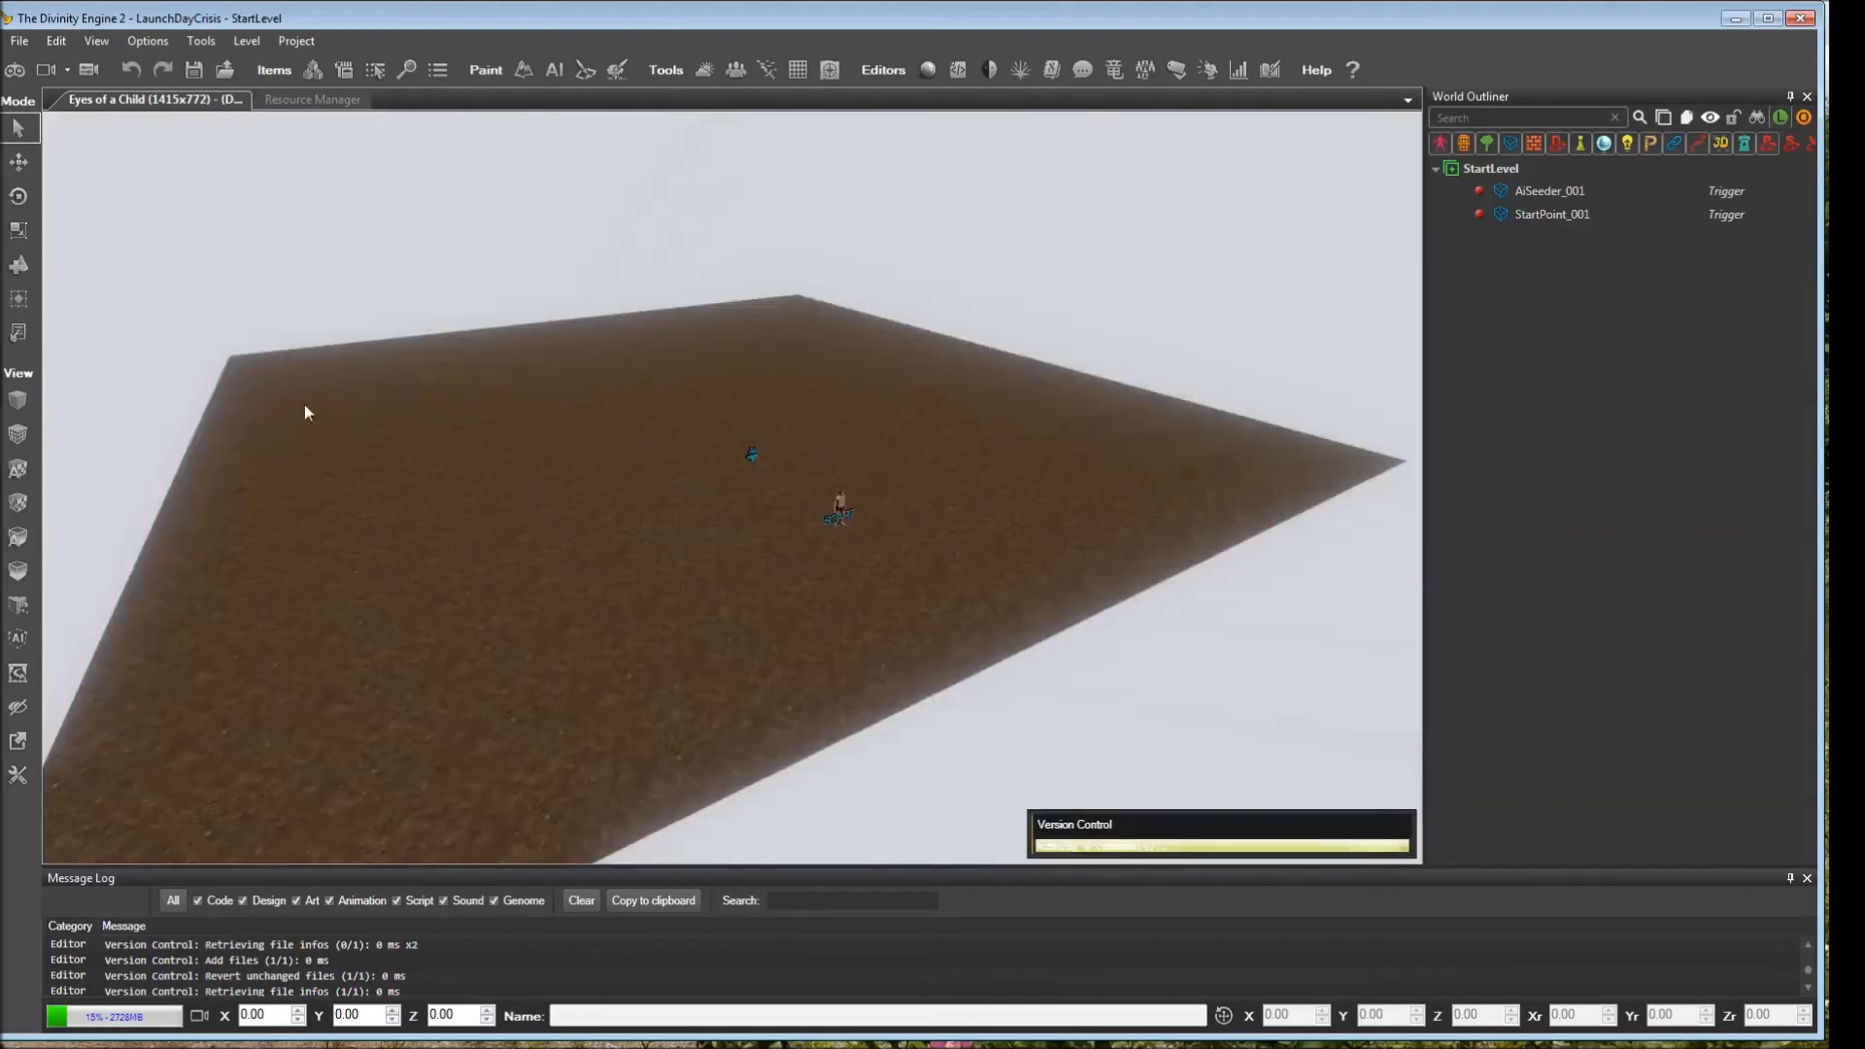
pyautogui.click(15, 71)
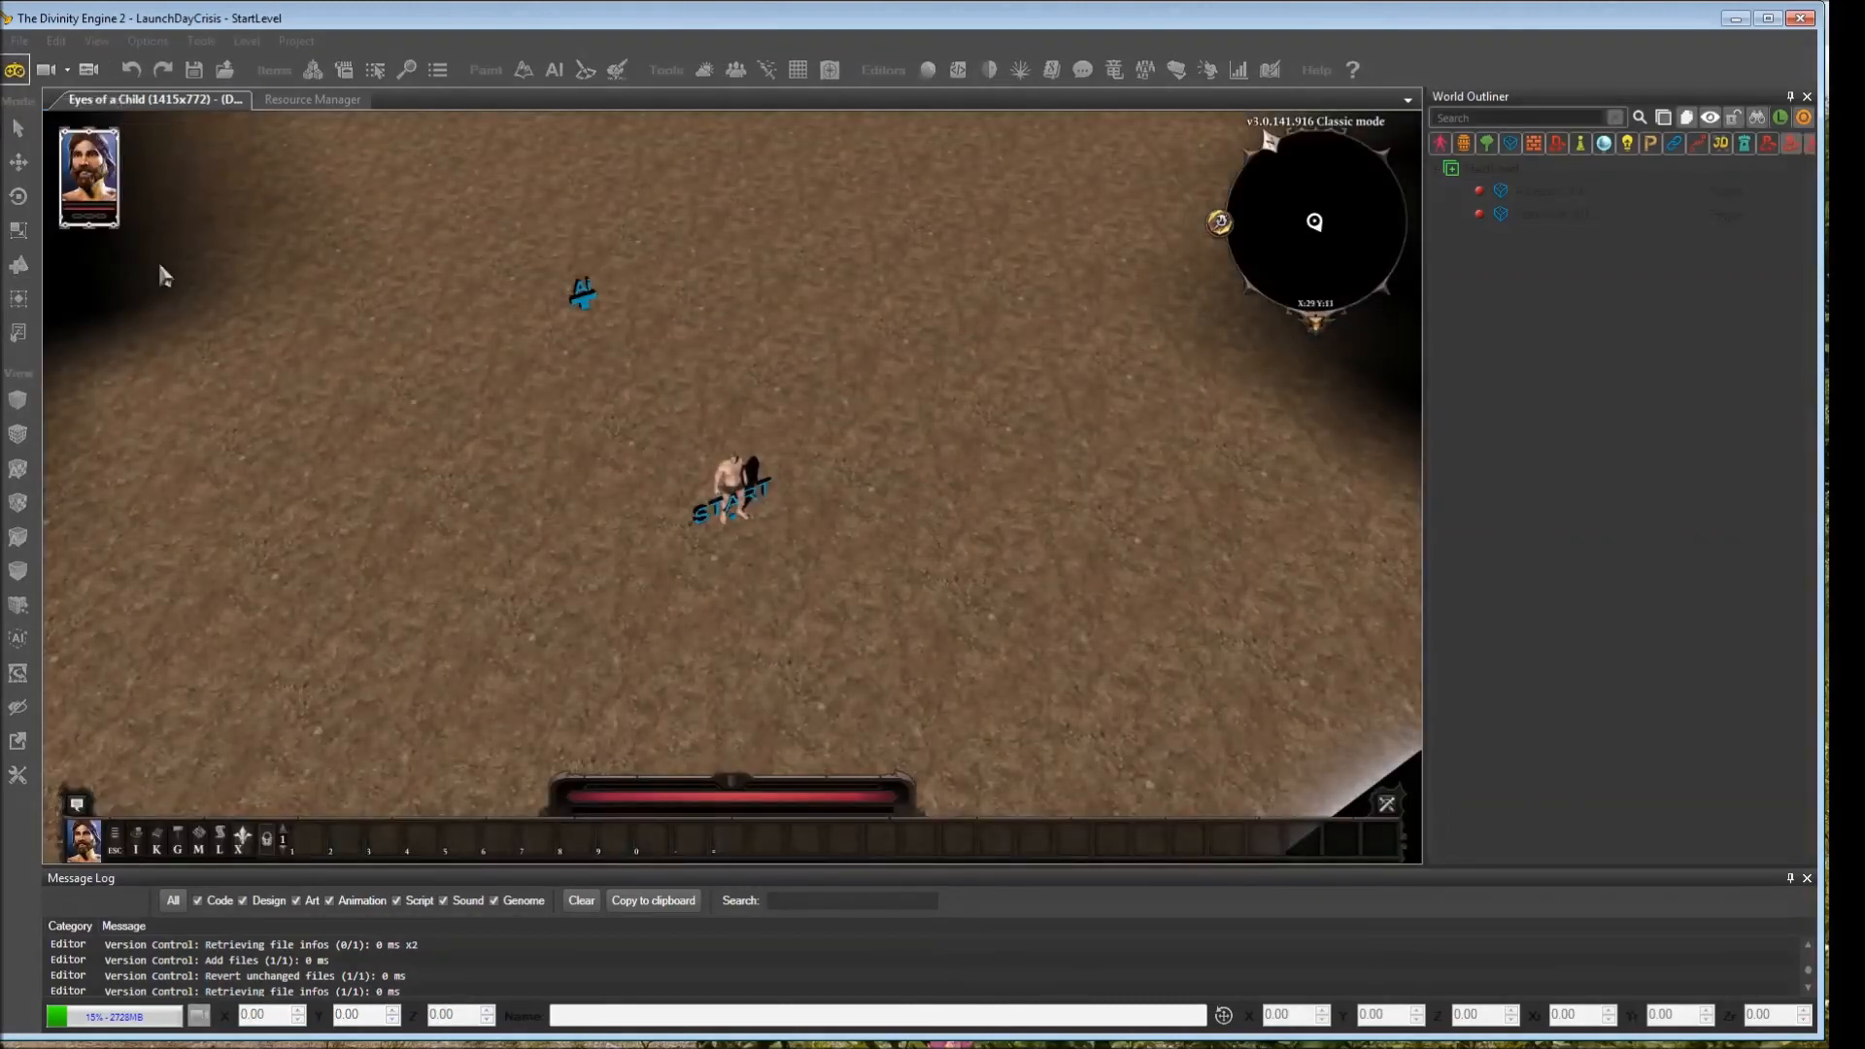
pyautogui.moveTo(682, 407)
pyautogui.mouseDown()
pyautogui.moveTo(495, 439)
pyautogui.moveTo(429, 342)
pyautogui.moveTo(691, 272)
pyautogui.moveTo(995, 390)
pyautogui.moveTo(1028, 818)
pyautogui.moveTo(616, 825)
pyautogui.moveTo(542, 434)
pyautogui.mouseUp()
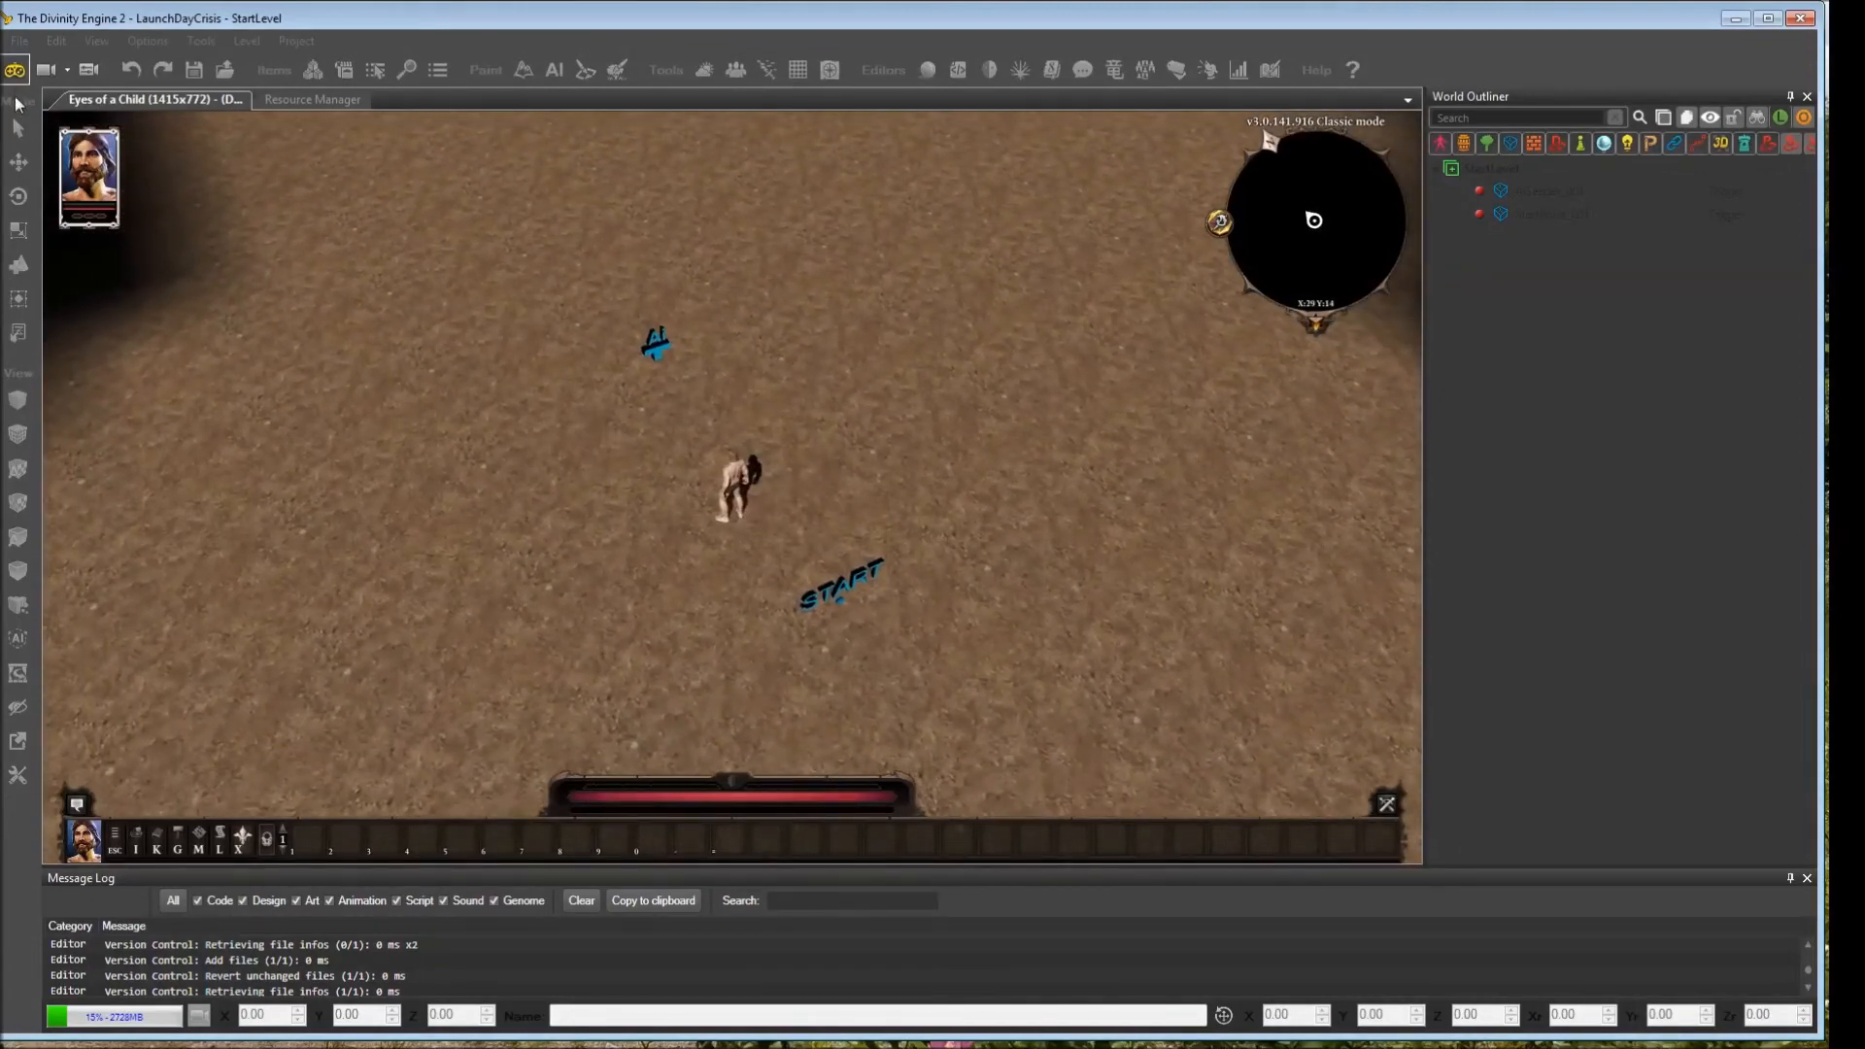
pyautogui.click(15, 71)
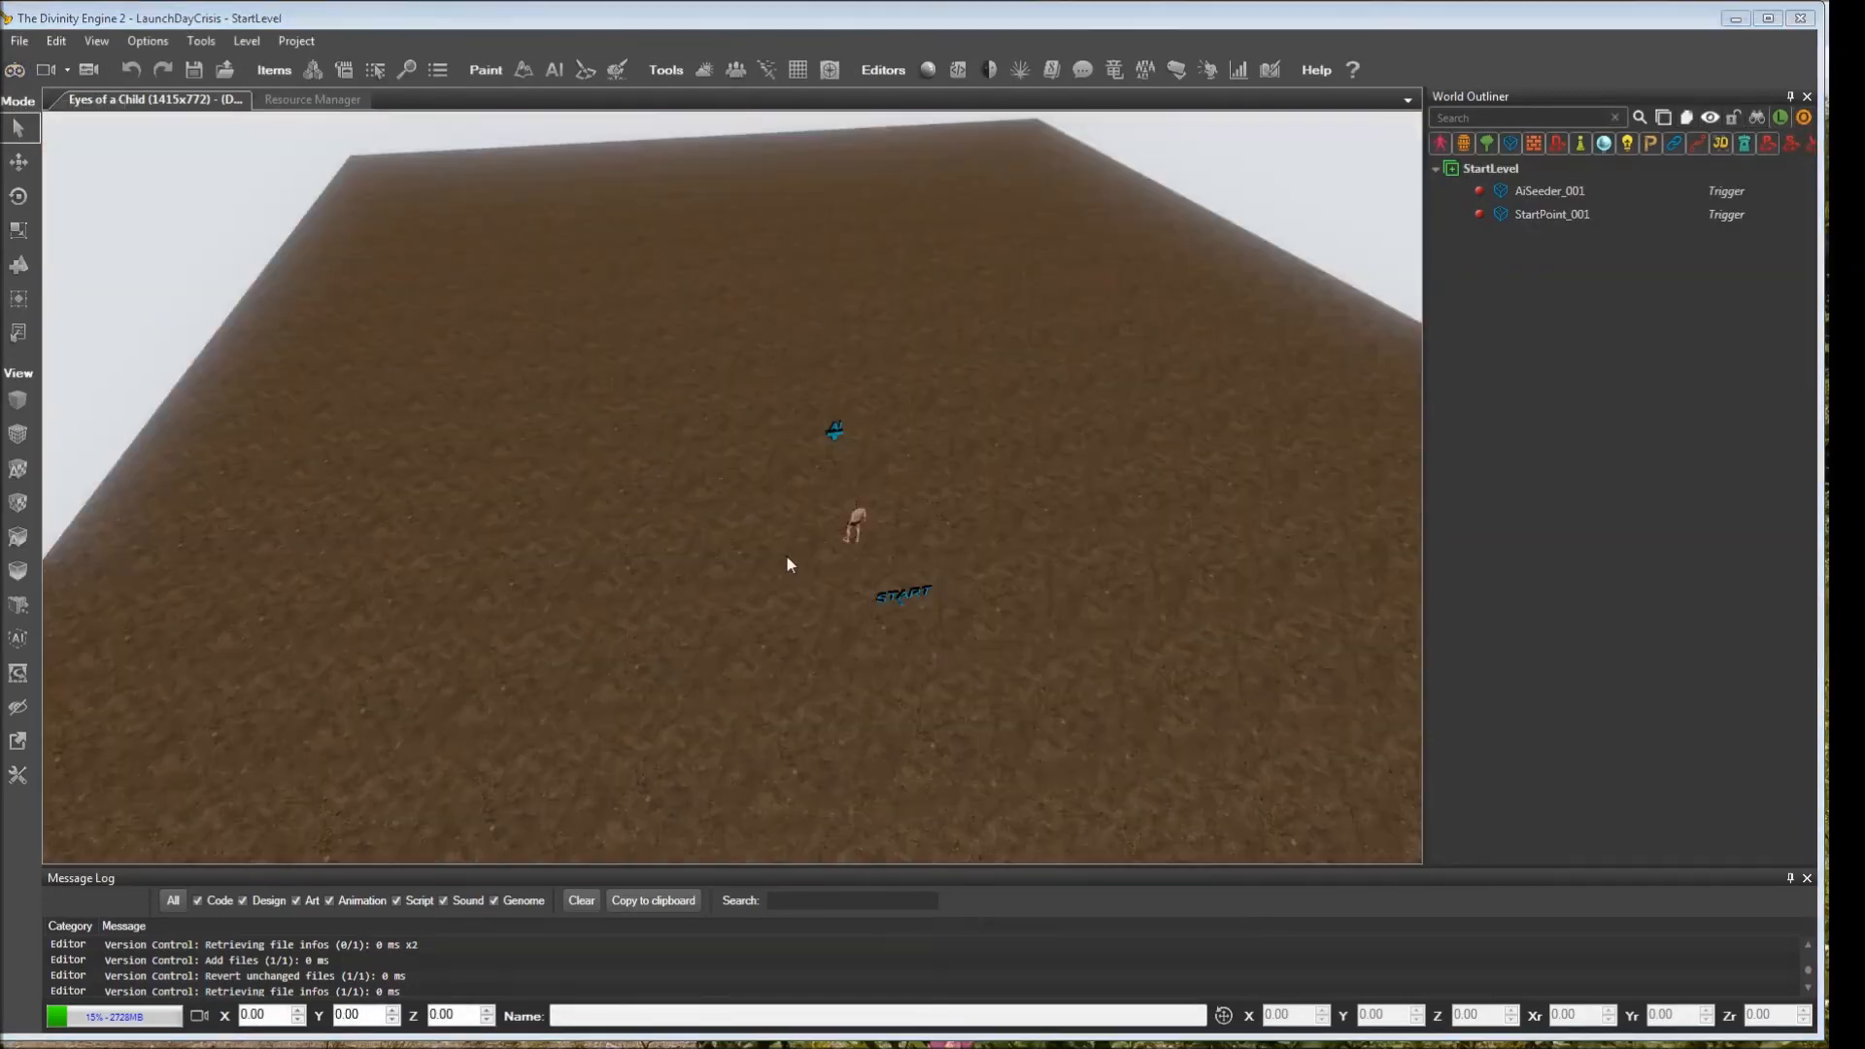
pyautogui.moveTo(1076, 603); pyautogui.dragTo(1023, 569, button='right')
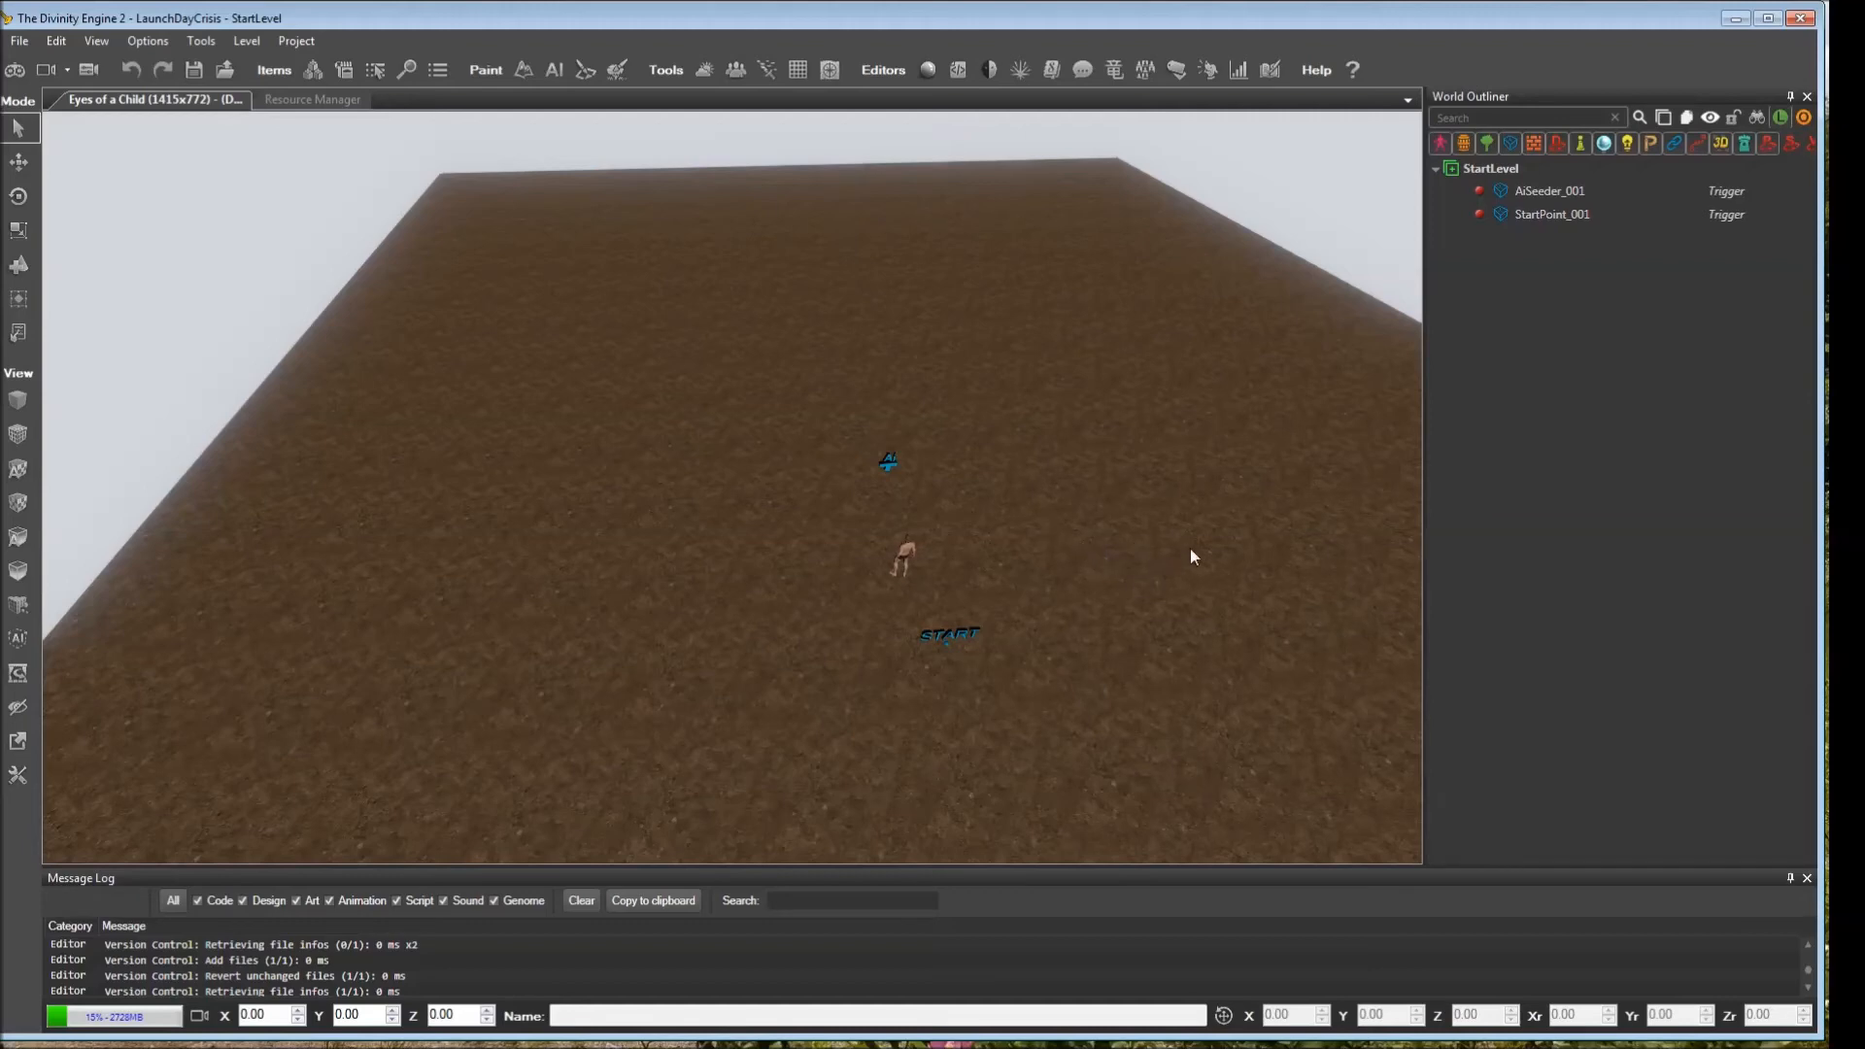
pyautogui.moveTo(1187, 492)
pyautogui.mouseDown(button='right')
pyautogui.moveTo(1226, 528)
pyautogui.moveTo(1184, 548)
pyautogui.moveTo(1166, 480)
pyautogui.mouseUp(button='right')
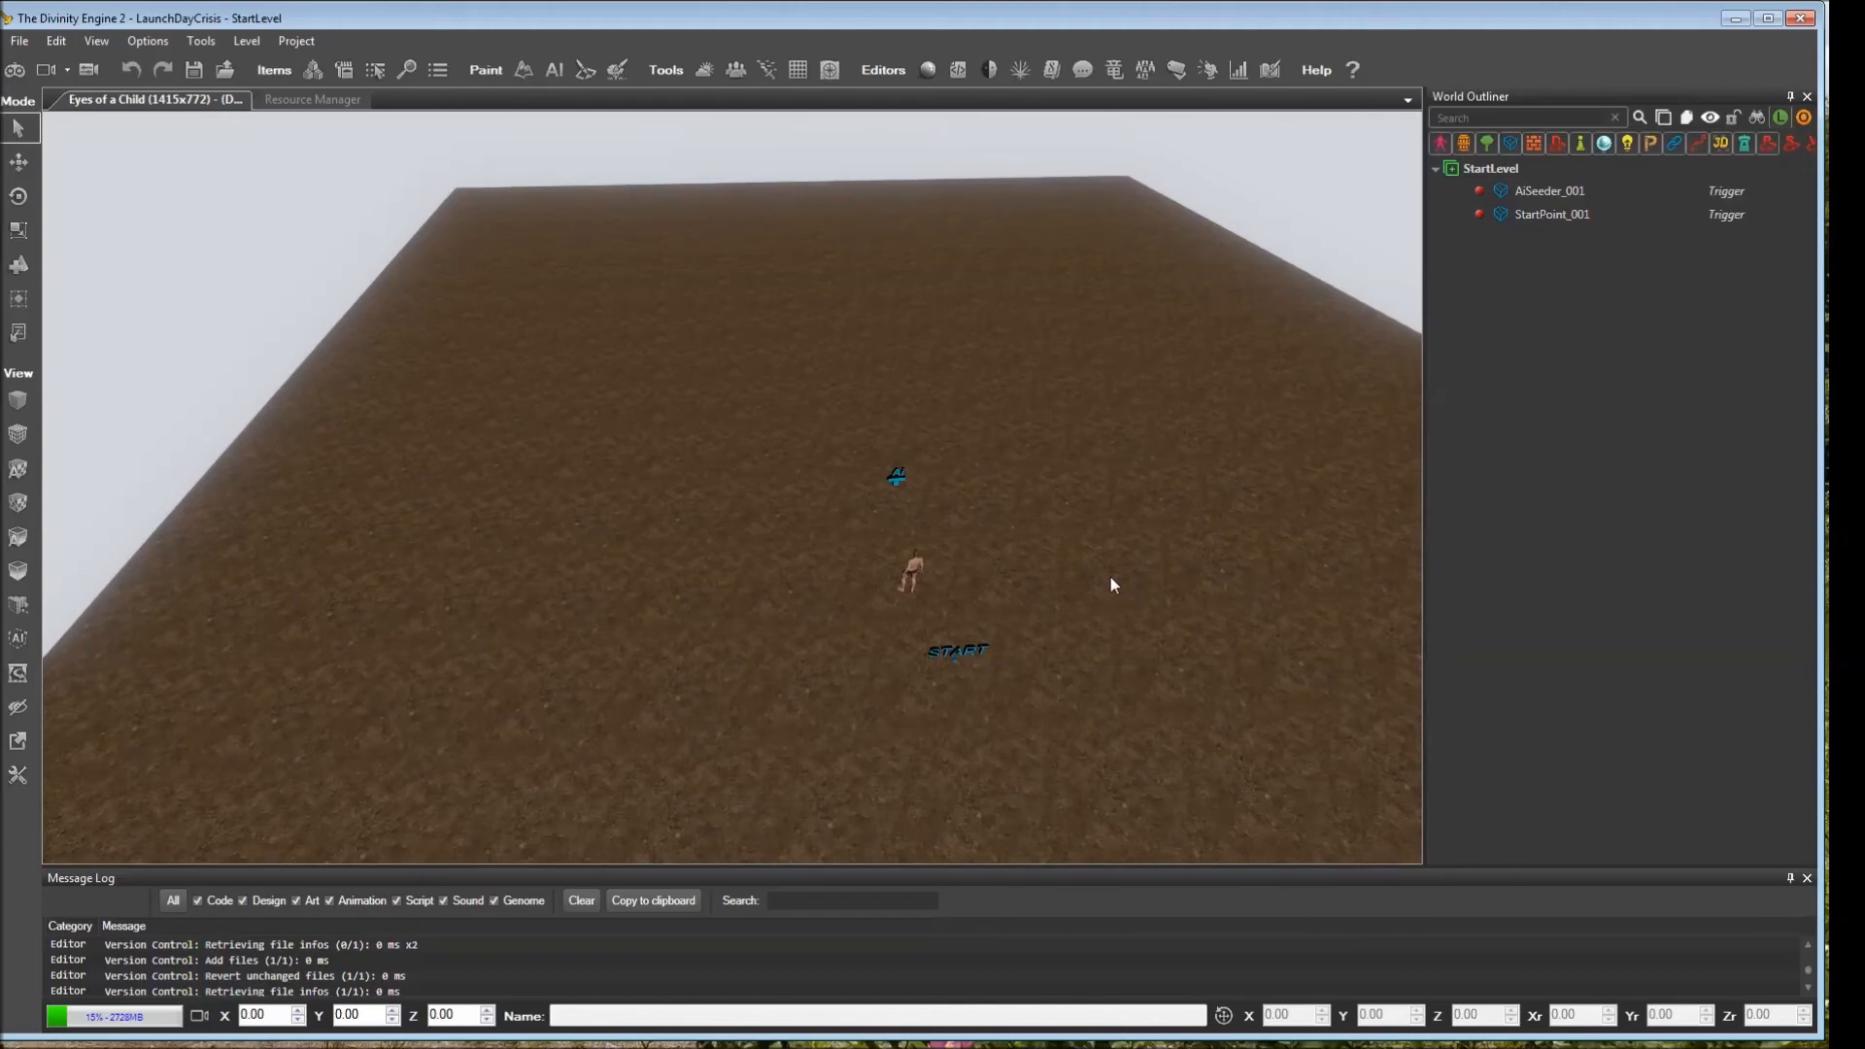
pyautogui.moveTo(1111, 581); pyautogui.dragTo(1112, 637, button='right')
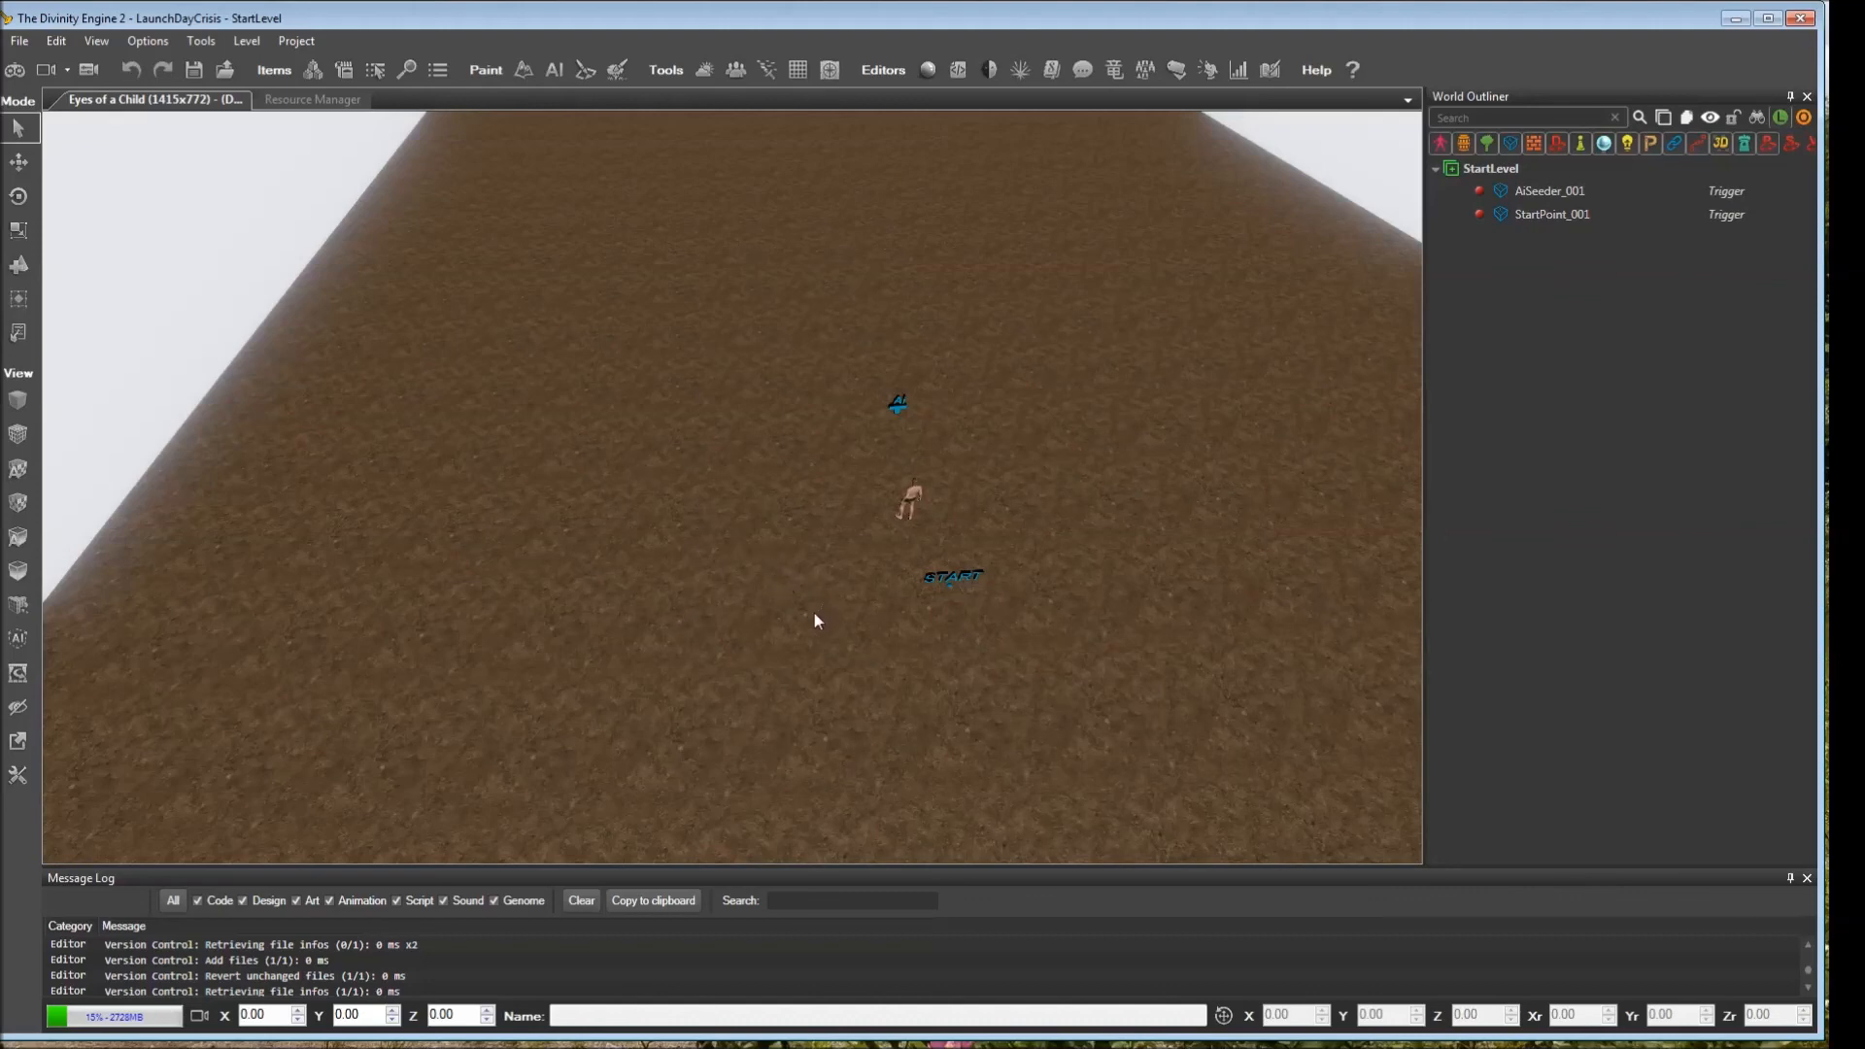
pyautogui.moveTo(814, 614); pyautogui.dragTo(824, 574, button='right')
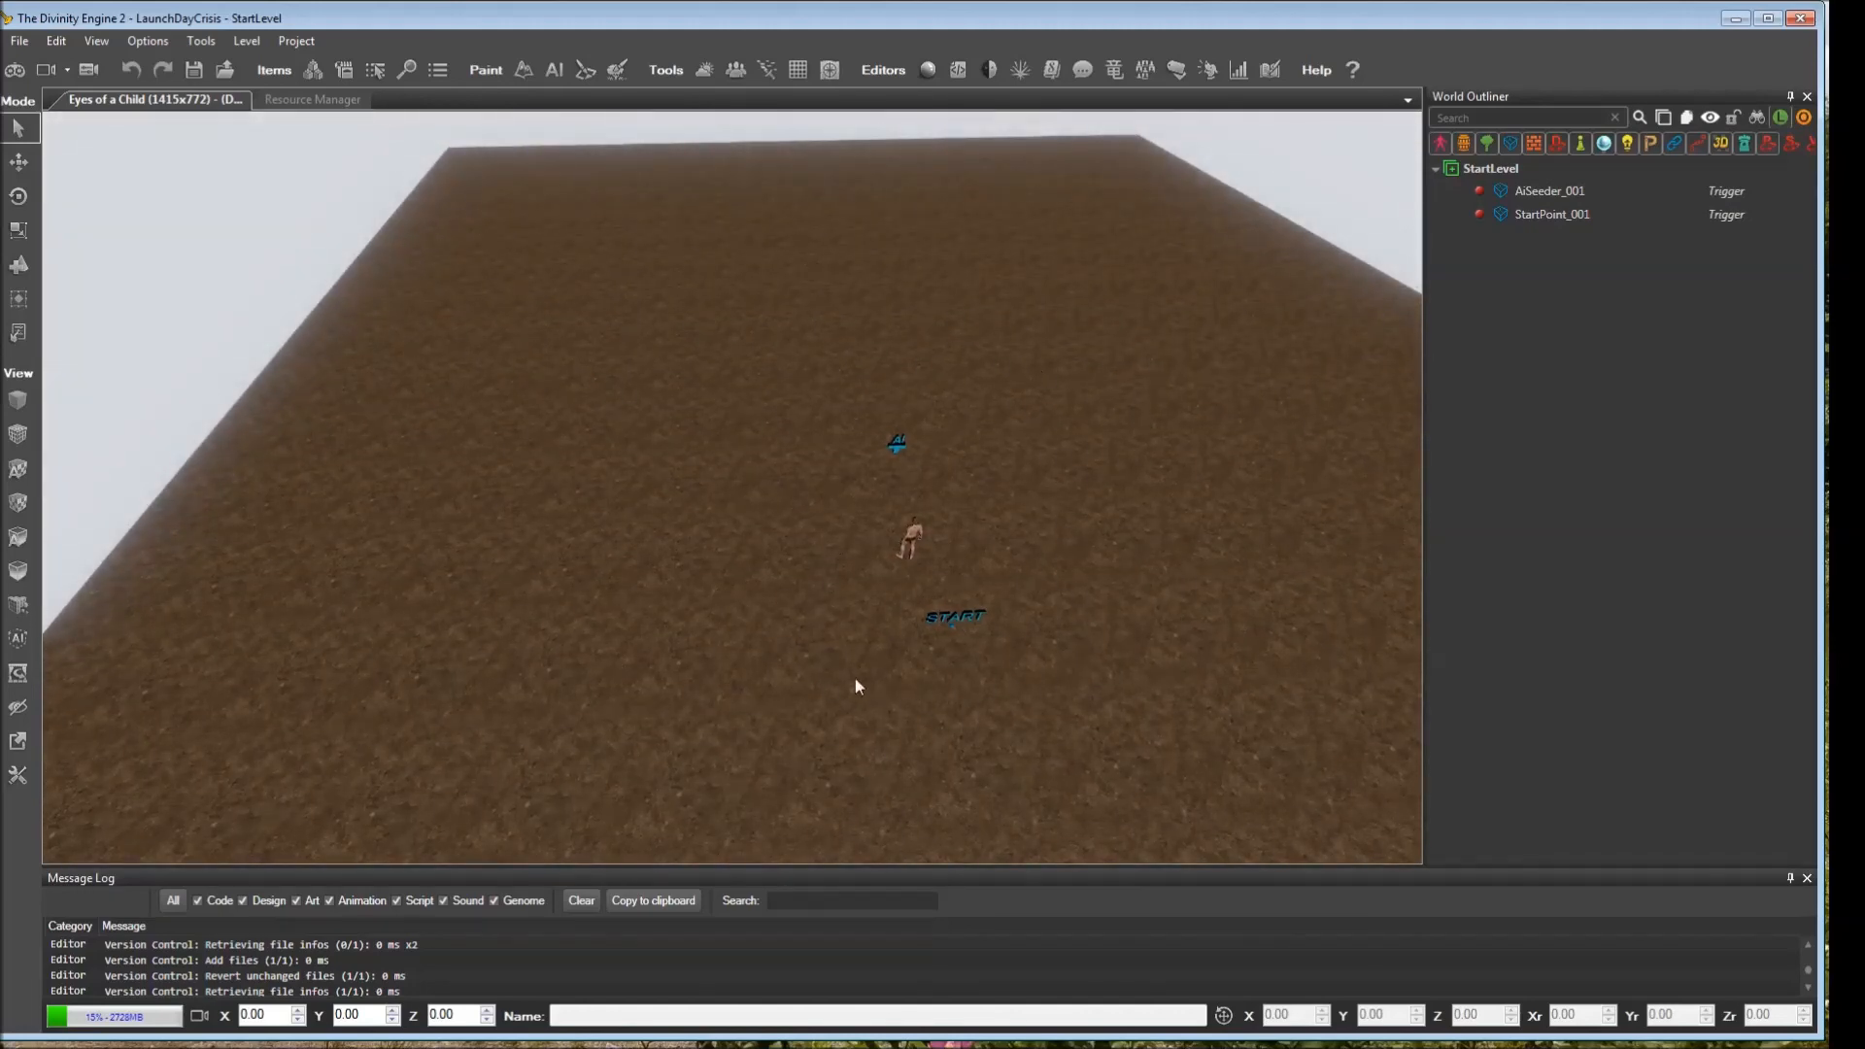
pyautogui.moveTo(1102, 706)
pyautogui.mouseDown(button='right')
pyautogui.moveTo(1079, 715)
pyautogui.moveTo(1092, 680)
pyautogui.moveTo(1097, 726)
pyautogui.moveTo(1083, 719)
pyautogui.moveTo(1108, 713)
pyautogui.mouseUp(button='right')
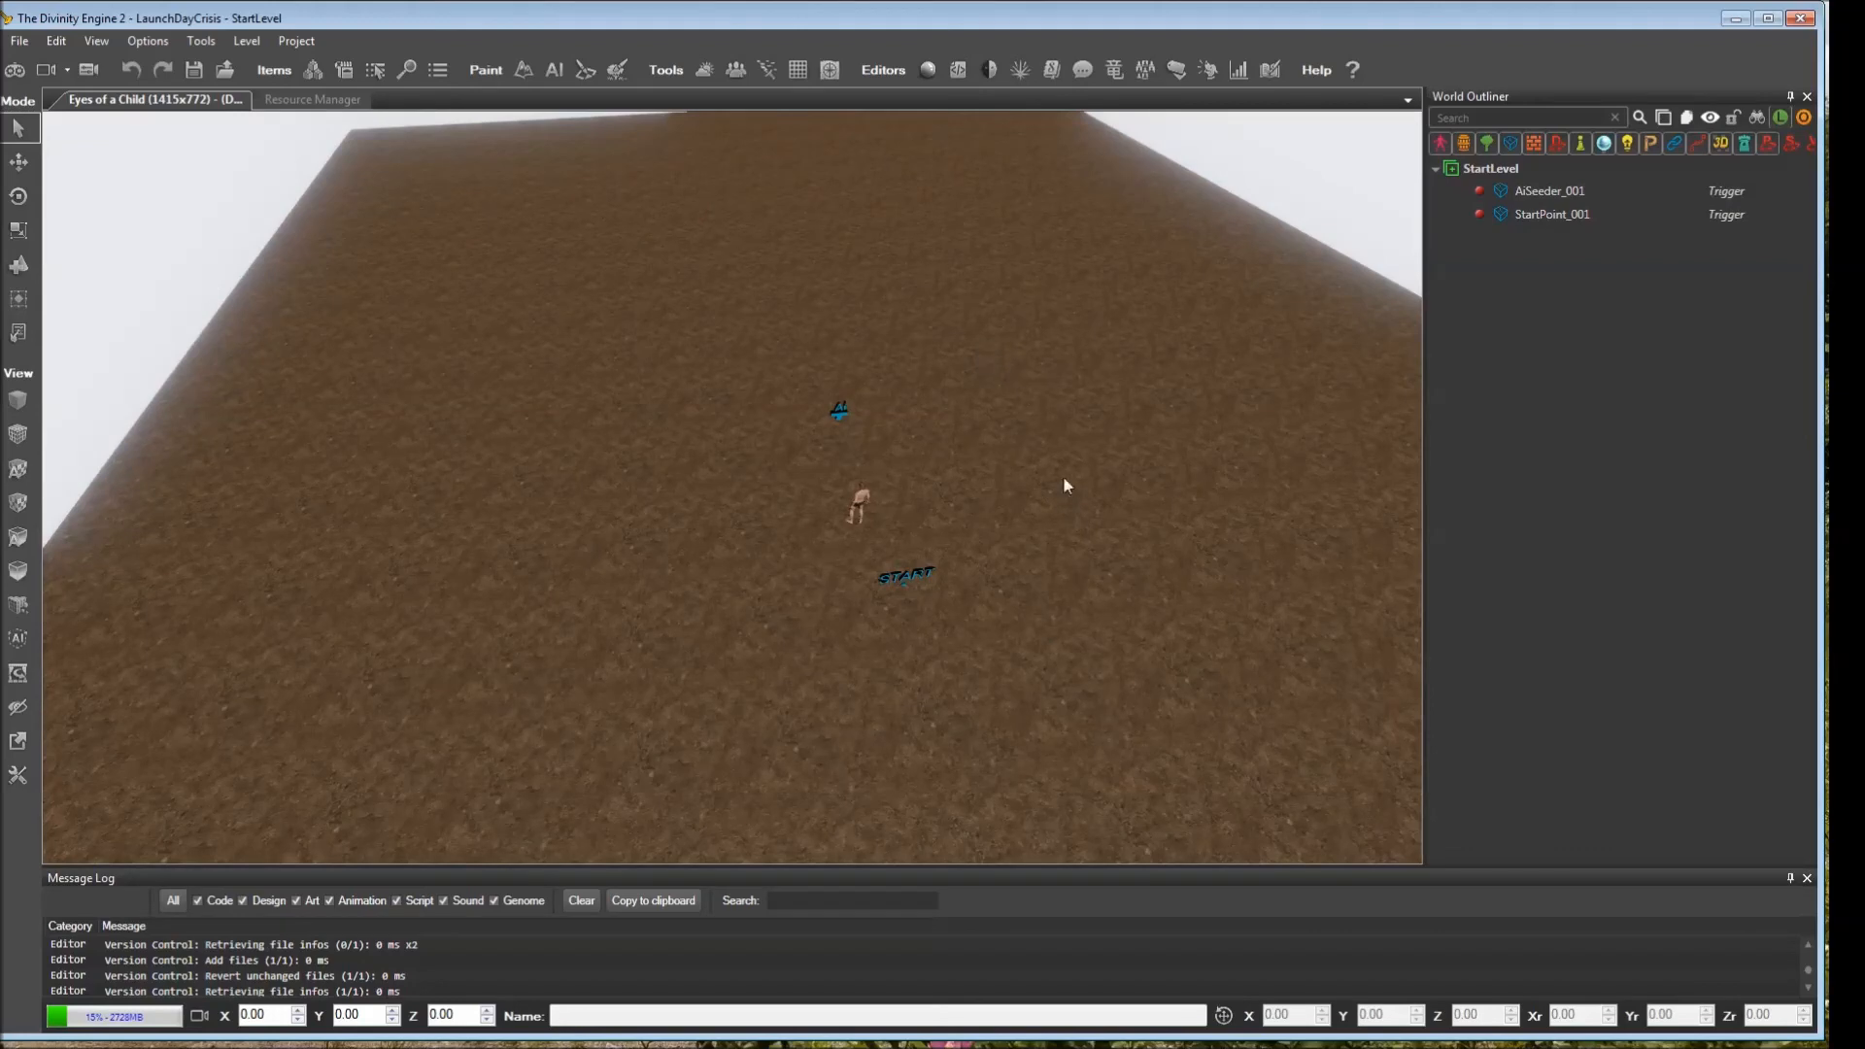
pyautogui.moveTo(1097, 554); pyautogui.dragTo(1098, 556, button='right')
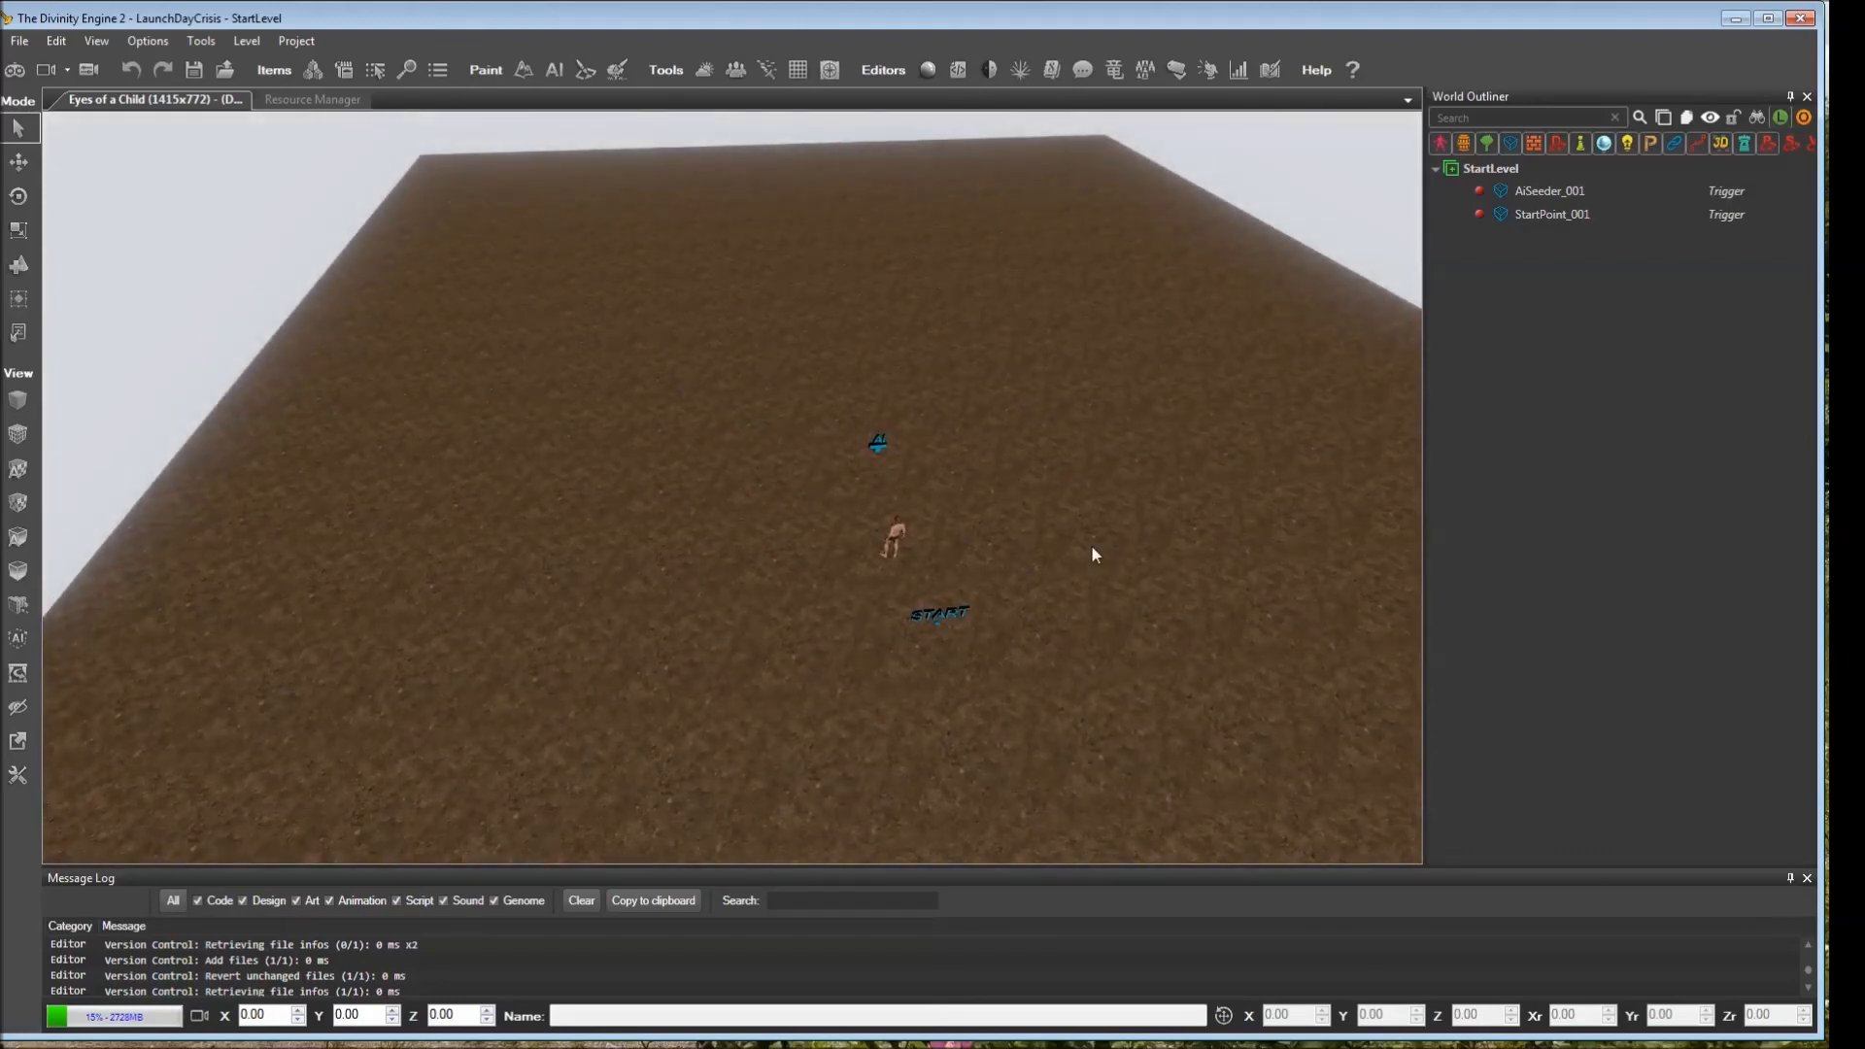